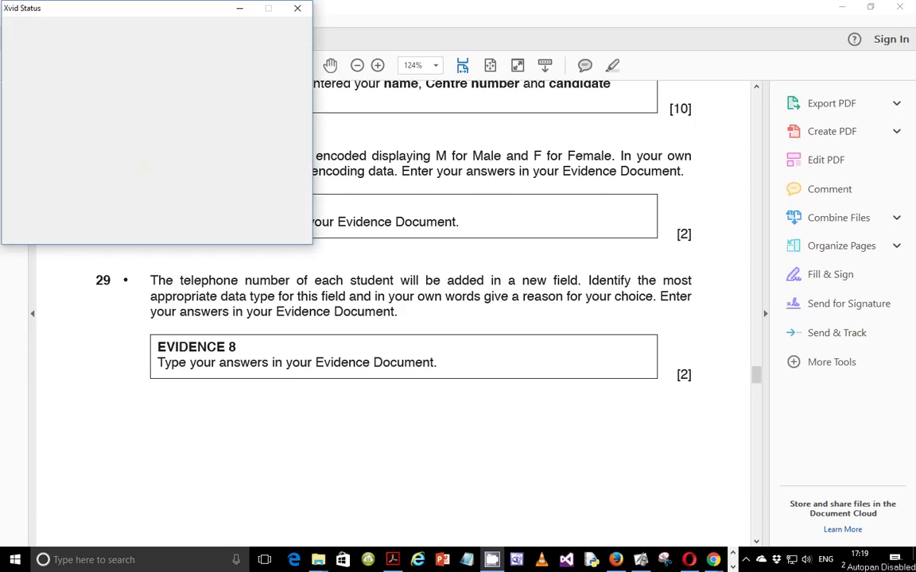
- Minimize the Xvid Status window and bring question 28 on page 8 into view
{"action": "left_click", "coordinate": [239, 8]}
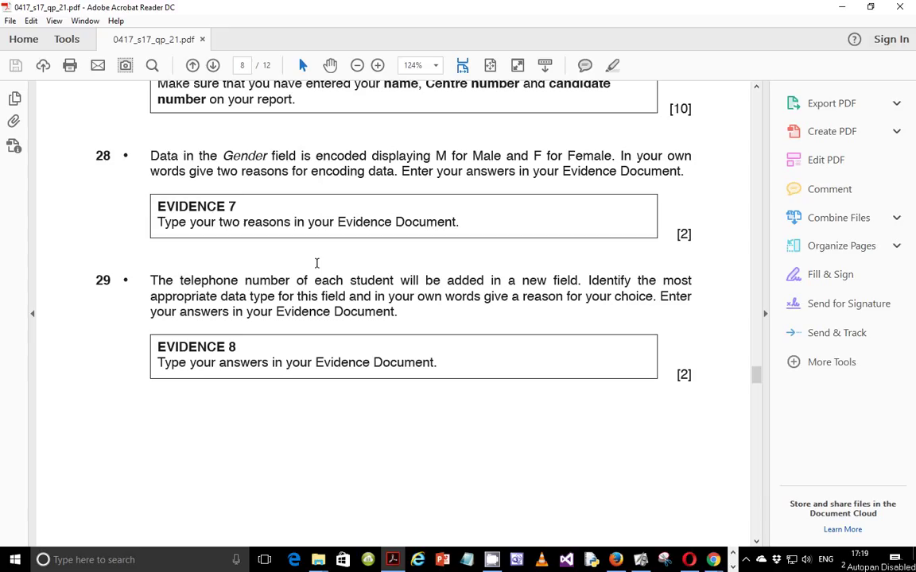
{"action": "scroll", "coordinate": [337, 295], "scroll_direction": "up", "scroll_amount": 6}
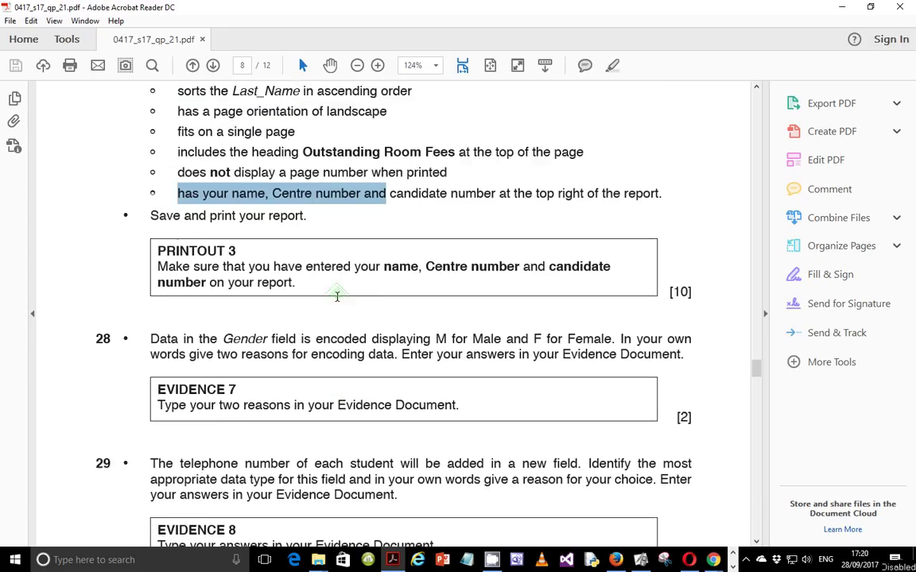
{"action": "scroll", "coordinate": [337, 295], "scroll_direction": "down", "scroll_amount": 5}
{"action": "scroll", "coordinate": [337, 296], "scroll_direction": "up", "scroll_amount": 5}
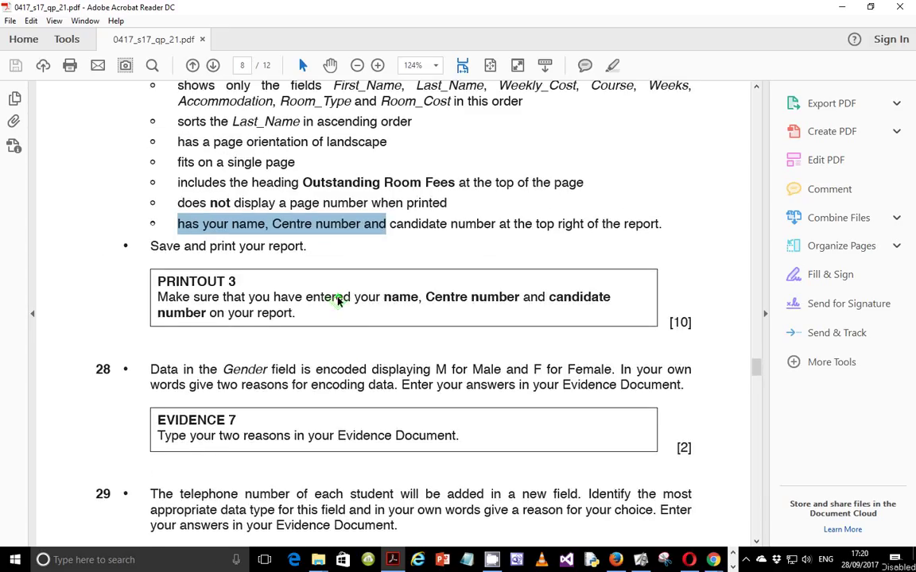
{"action": "scroll", "coordinate": [337, 296], "scroll_direction": "down", "scroll_amount": 3}
{"action": "scroll", "coordinate": [337, 296], "scroll_direction": "down", "scroll_amount": 2}
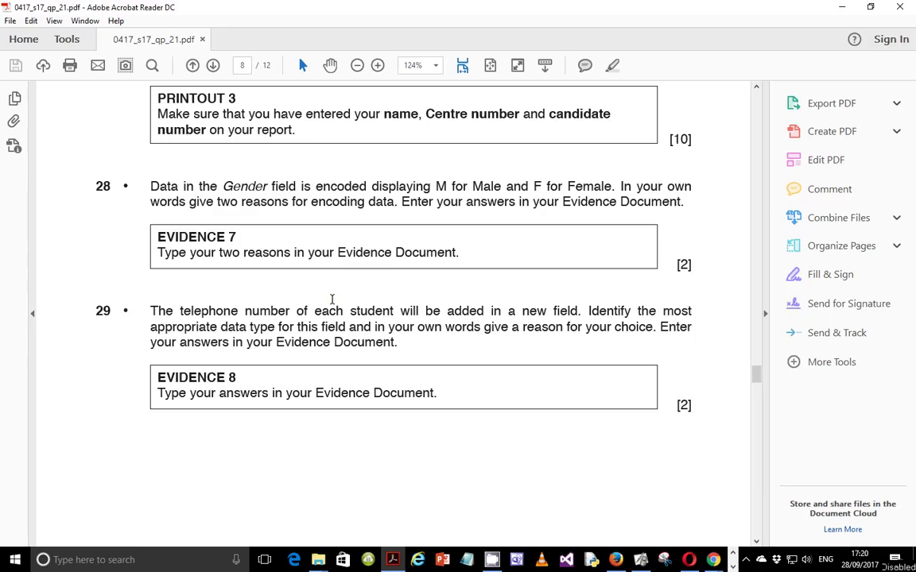
- Scroll through pages 8–9 to read questions 29 and 30
{"action": "scroll", "coordinate": [337, 302], "scroll_direction": "down", "scroll_amount": 10}
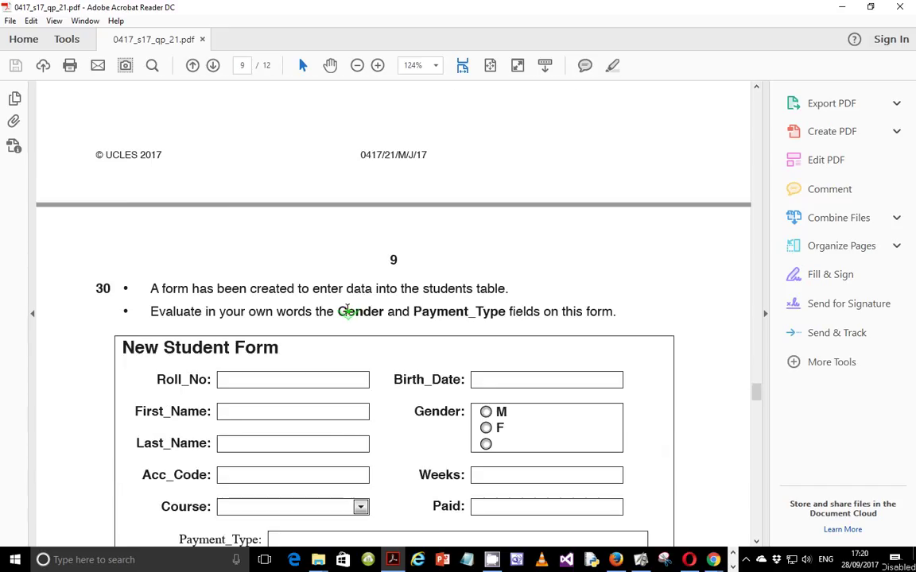
{"action": "scroll", "coordinate": [347, 312], "scroll_direction": "down", "scroll_amount": 3}
{"action": "scroll", "coordinate": [316, 302], "scroll_direction": "up", "scroll_amount": 2}
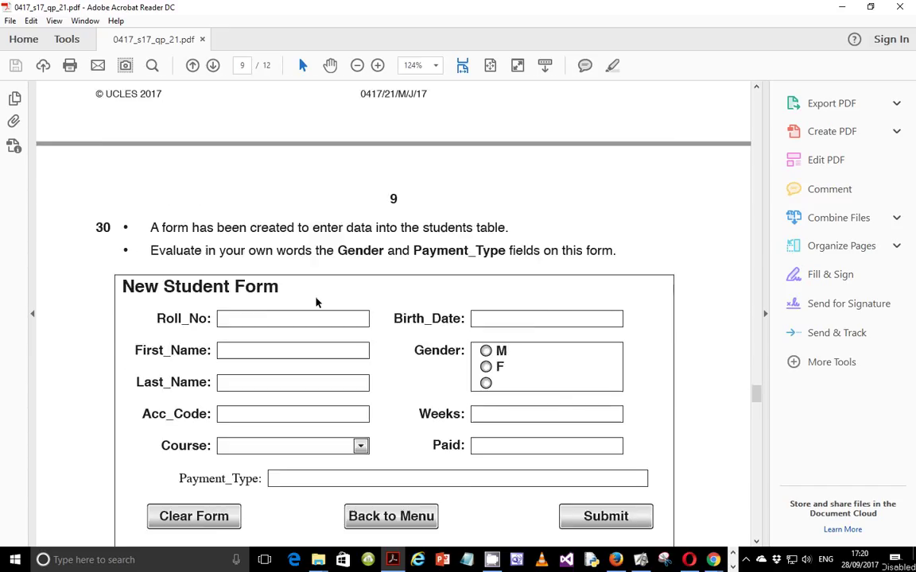
{"action": "scroll", "coordinate": [316, 302], "scroll_direction": "up", "scroll_amount": 10}
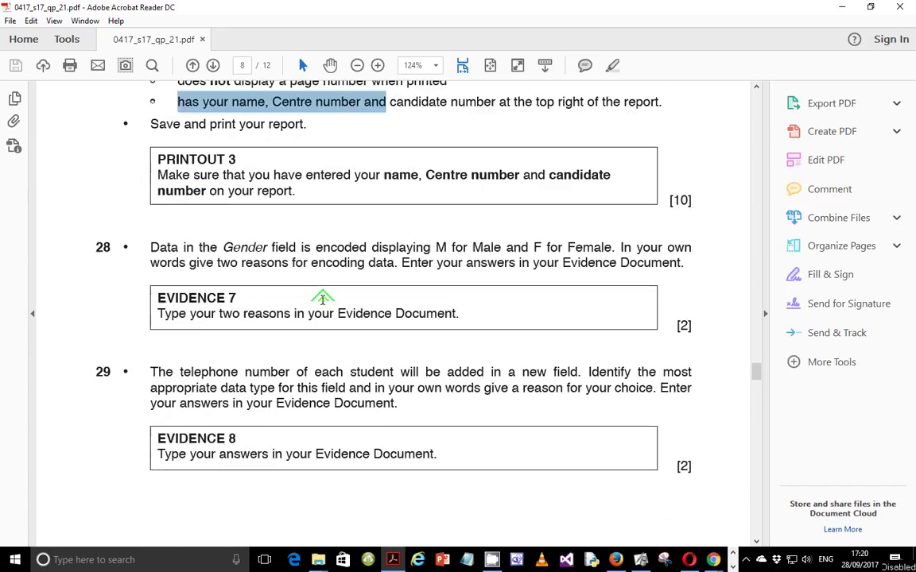
{"action": "scroll", "coordinate": [322, 297], "scroll_direction": "down", "scroll_amount": 1}
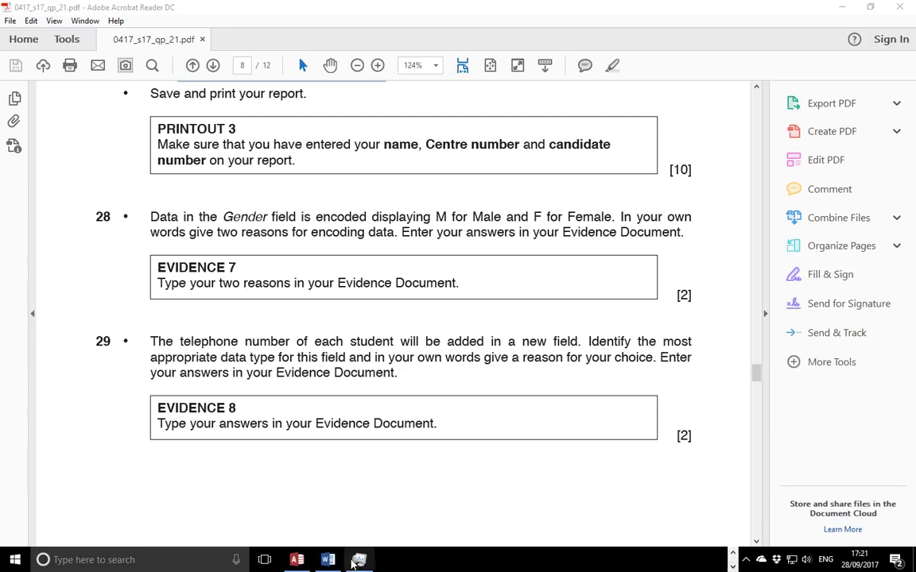
- Under Step 28, begin the answer: 'Encoding data helps to save memory overall.'
{"action": "mouse_move", "coordinate": [327, 560]}
{"action": "left_click", "coordinate": [355, 507]}
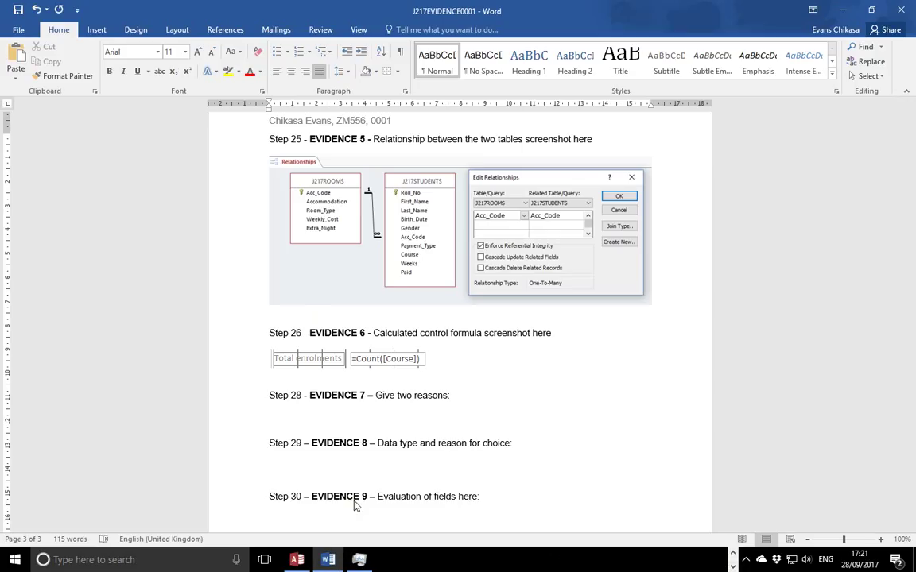
{"action": "left_click", "coordinate": [390, 411]}
{"action": "type", "text": "Save"}
{"action": "key", "text": "BackSpace"}
{"action": "key", "text": "BackSpace"}
{"action": "key", "text": "BackSpace"}
{"action": "key", "text": "BackSpace"}
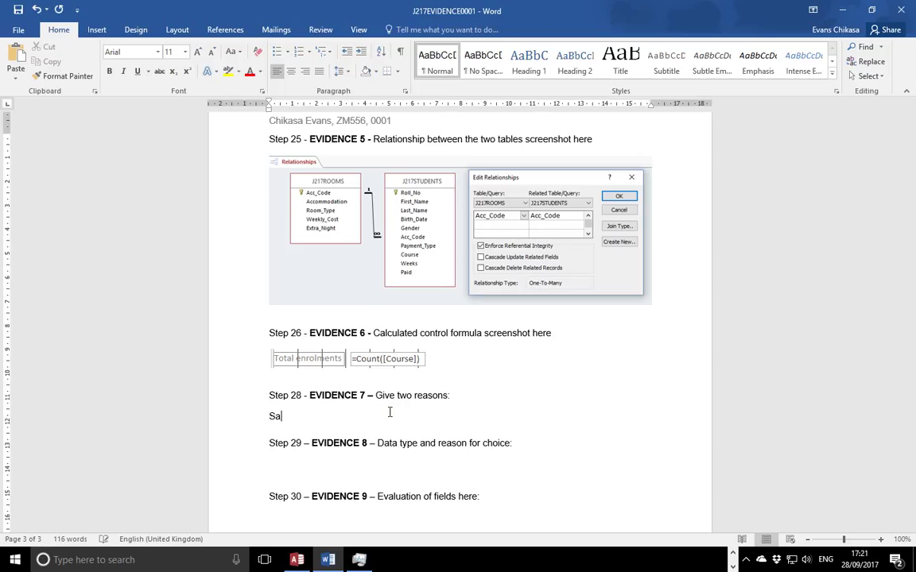
{"action": "type", "text": "Ta"}
{"action": "key", "text": "BackSpace"}
{"action": "key", "text": "BackSpace"}
{"action": "type", "text": "Encoding data help"}
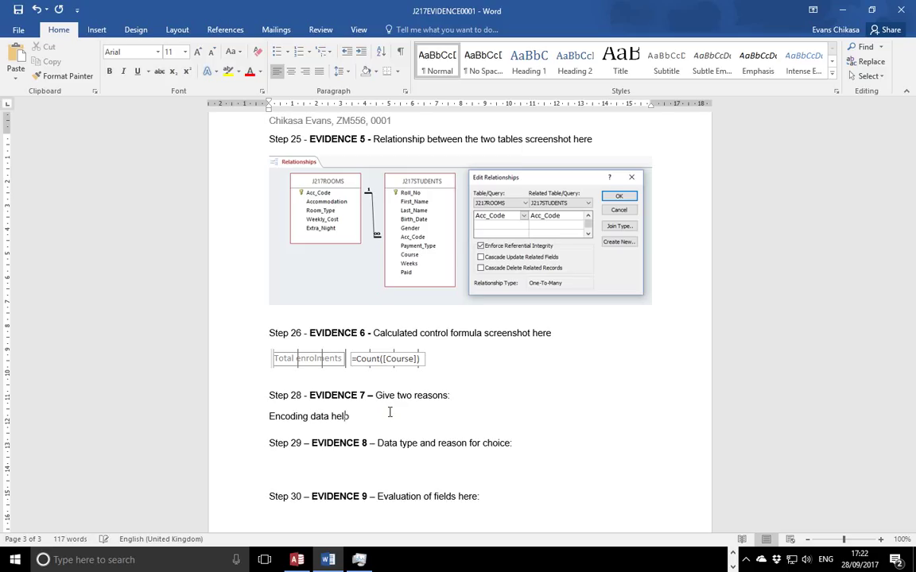
{"action": "type", "text": "s to save memory overall. It also"}
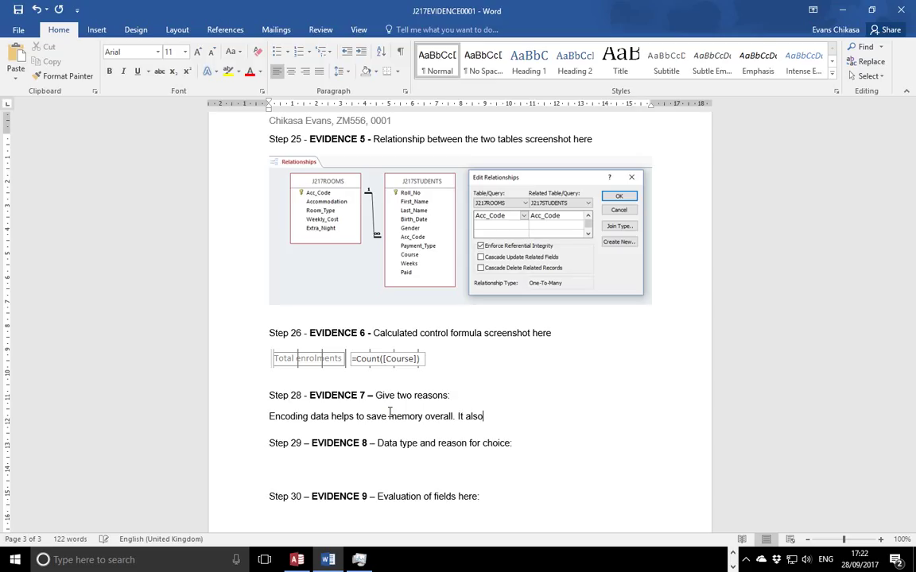
{"action": "type", "text": " actts"}
- Add that intercepted data will not make sense and encoding reduces data entry errors
{"action": "key", "text": "BackSpace"}
{"action": "key", "text": "BackSpace"}
{"action": "type", "text": "s as a security measure "}
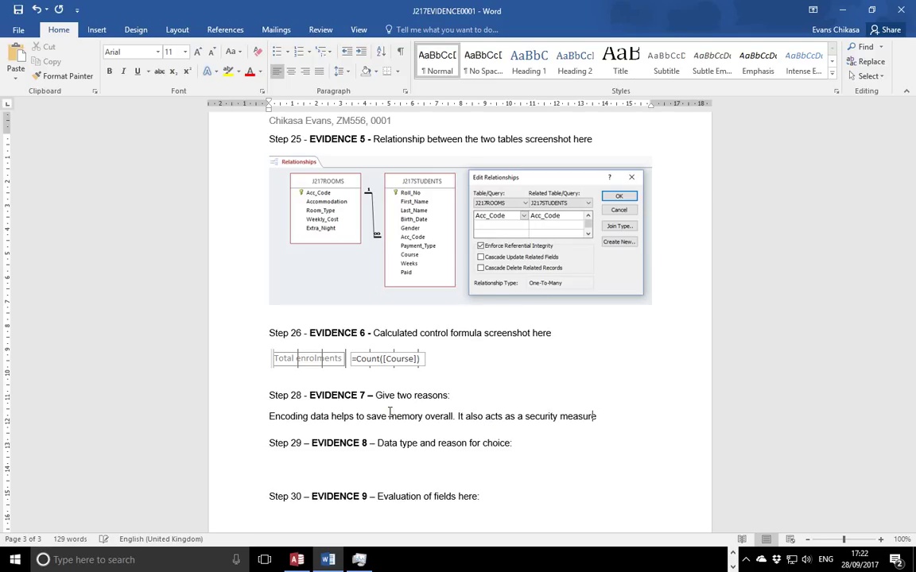
{"action": "type", "text": "in that data intercepted"}
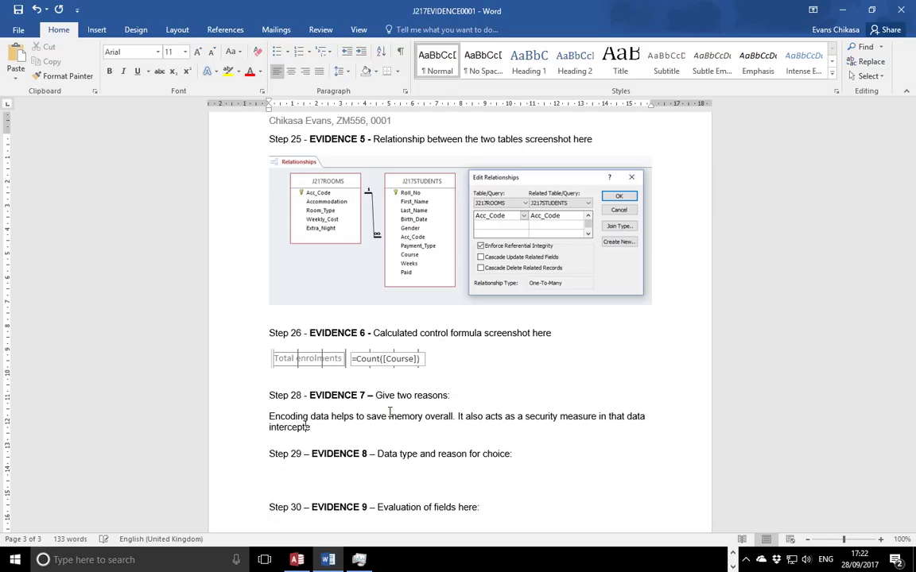
{"action": "type", "text": ","}
{"action": "type", "text": " will "}
{"action": "type", "text": "(c"}
{"action": "key", "text": "BackSpace"}
{"action": "key", "text": "BackSpace"}
{"action": "type", "text": "not make"}
{"action": "type", "text": "sense."}
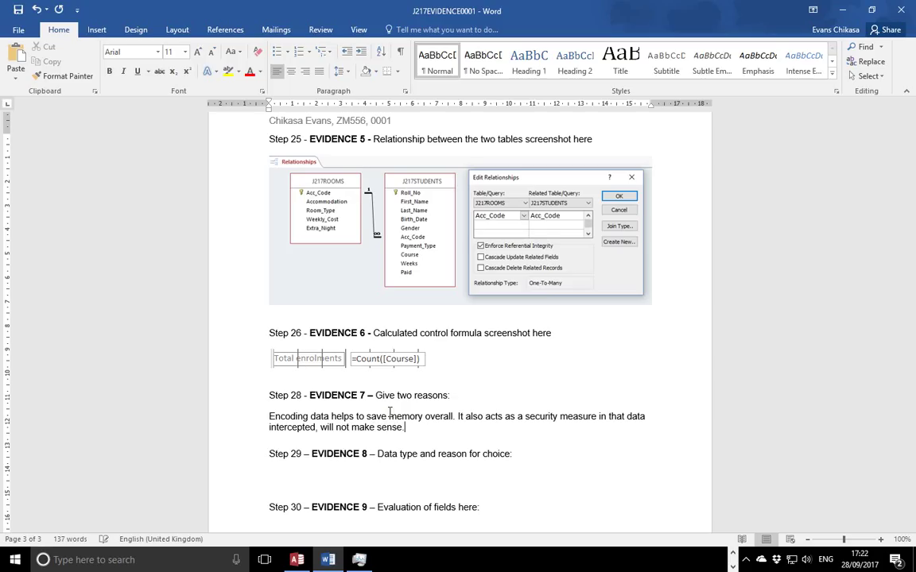
{"action": "type", "text": " It also reduces the likely"}
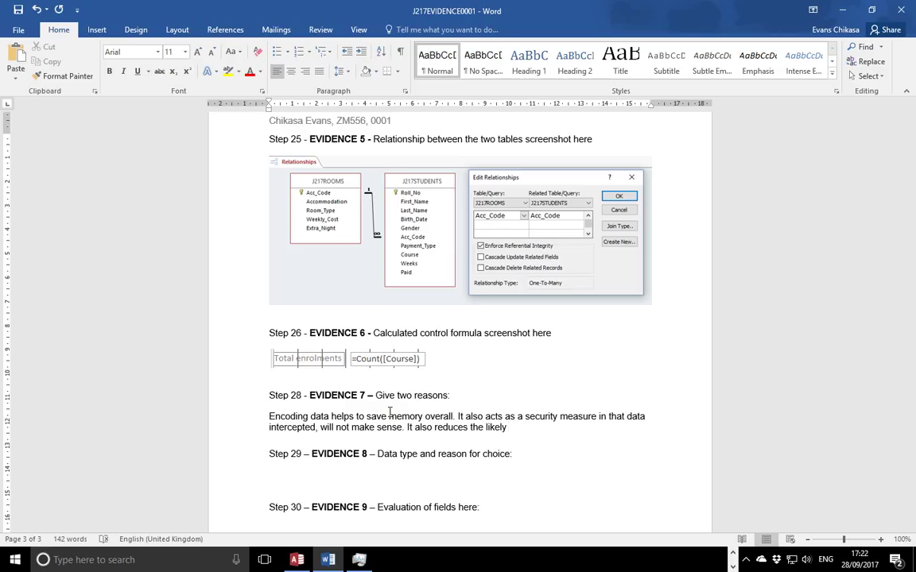
{"action": "key", "text": "BackSpace"}
{"action": "key", "text": "BackSpace"}
{"action": "key", "text": "BackSpace"}
{"action": "key", "text": "BackSpace"}
{"action": "key", "text": "BackSpace"}
{"action": "key", "text": "BackSpace"}
{"action": "type", "text": "on f"}
{"action": "type", "text": "he number"}
{"action": "type", "text": " of data "}
{"action": "type", "text": "ent"}
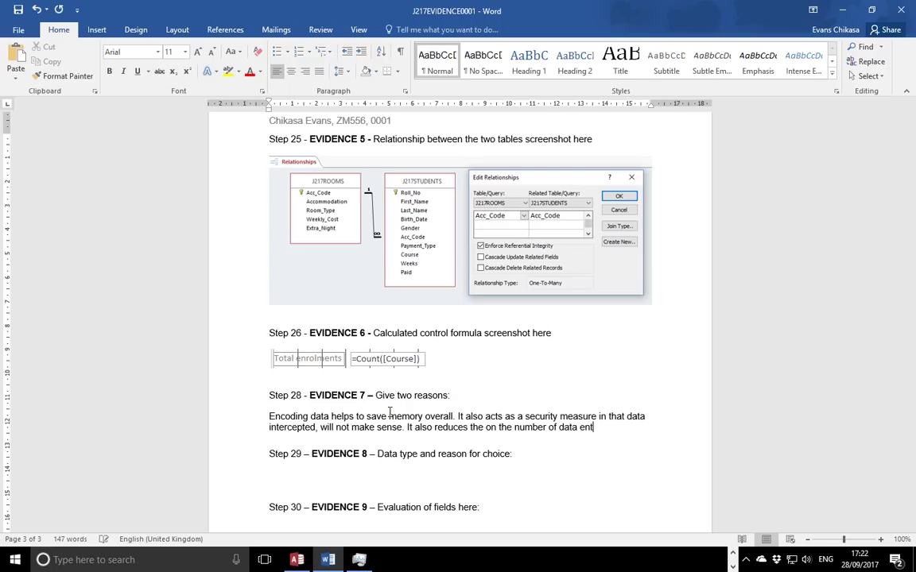
{"action": "type", "text": "ry error"}
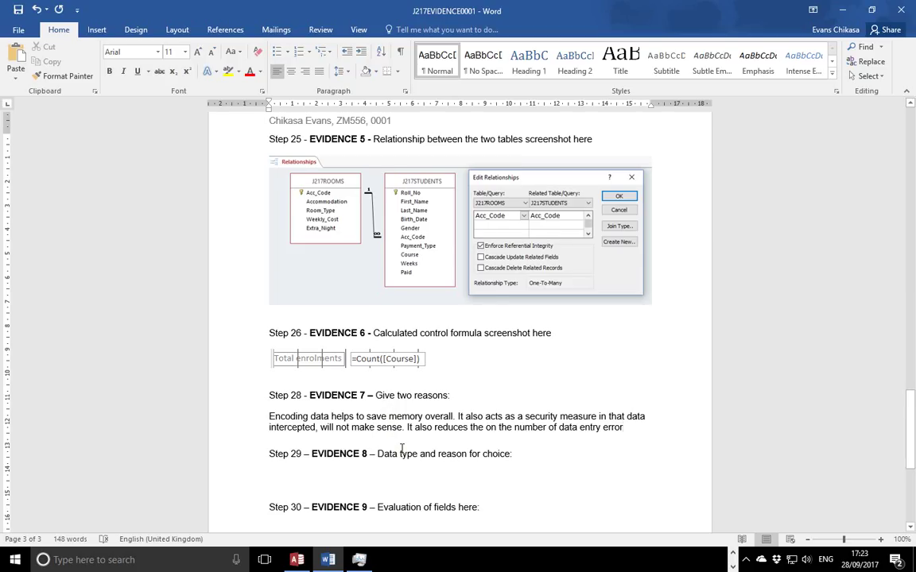
{"action": "scroll", "coordinate": [403, 511], "scroll_direction": "down", "scroll_amount": 1}
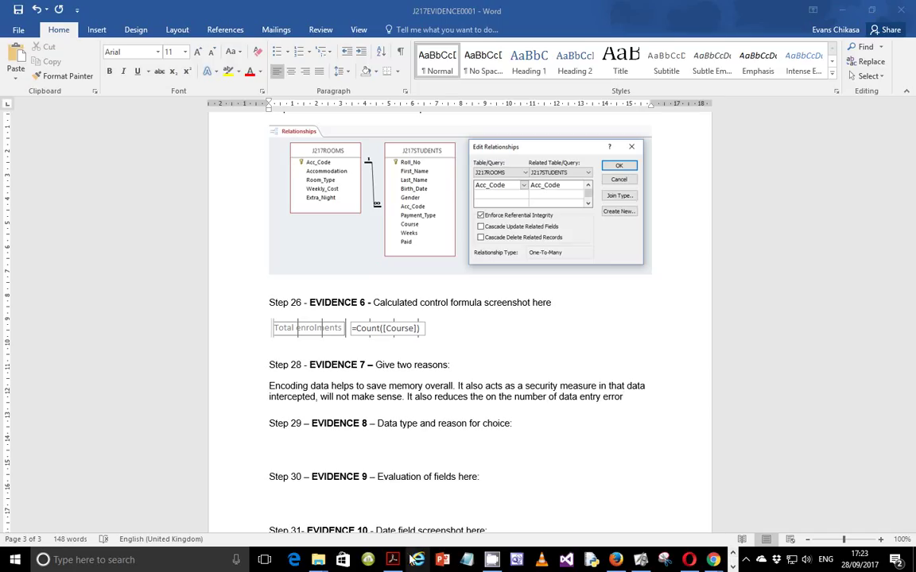
{"action": "left_click", "coordinate": [393, 561]}
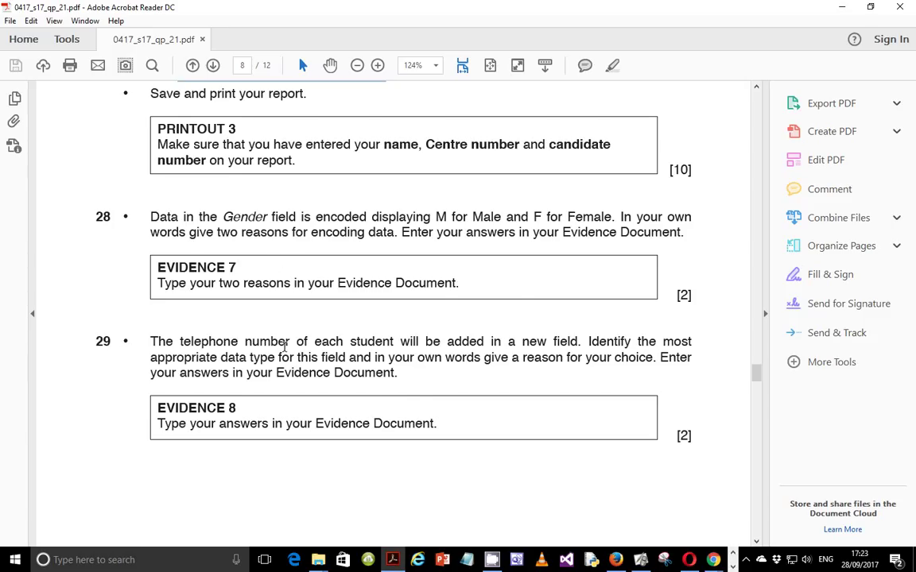
{"action": "scroll", "coordinate": [283, 338], "scroll_direction": "down", "scroll_amount": 2}
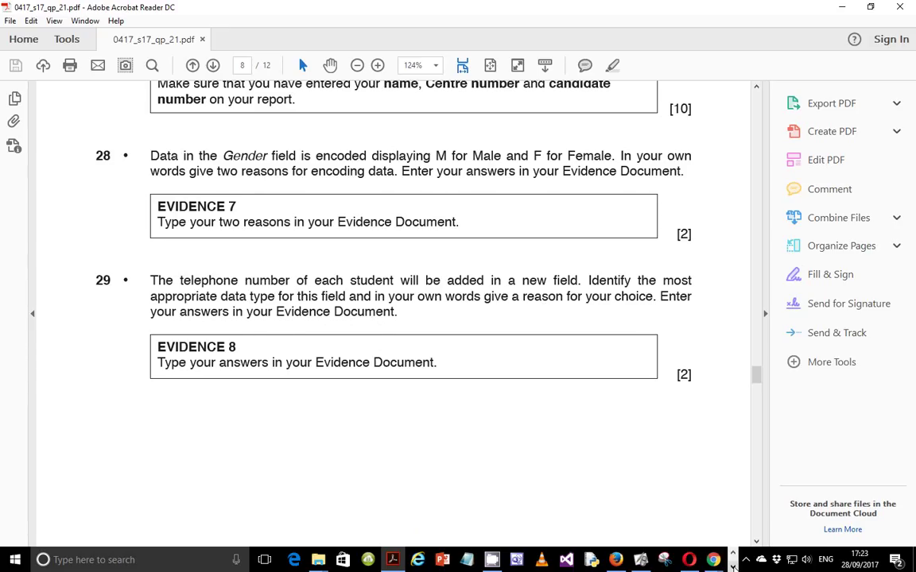
{"action": "left_click", "coordinate": [360, 561]}
{"action": "left_click", "coordinate": [328, 559]}
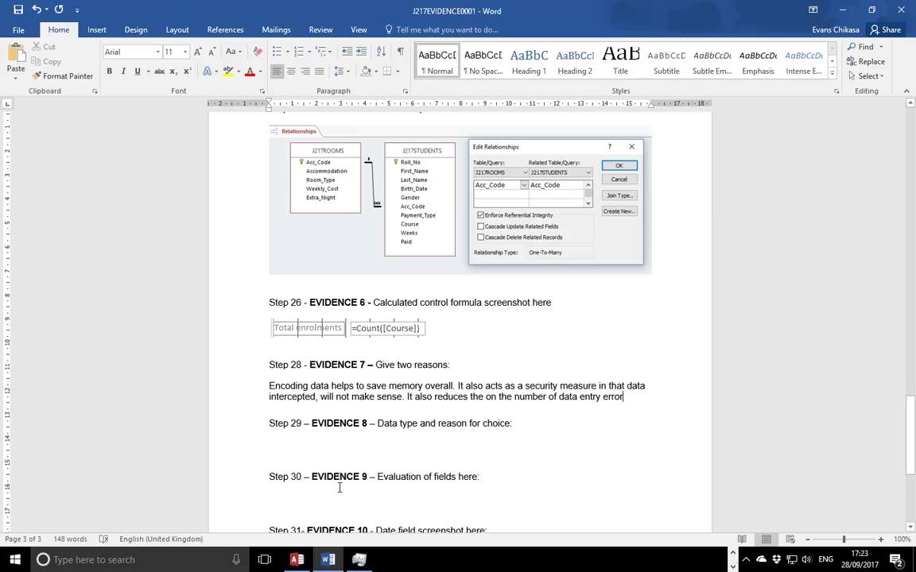
- Under Step 29, answer 'The data type will be Text' for the telephone number field
{"action": "left_click", "coordinate": [359, 438]}
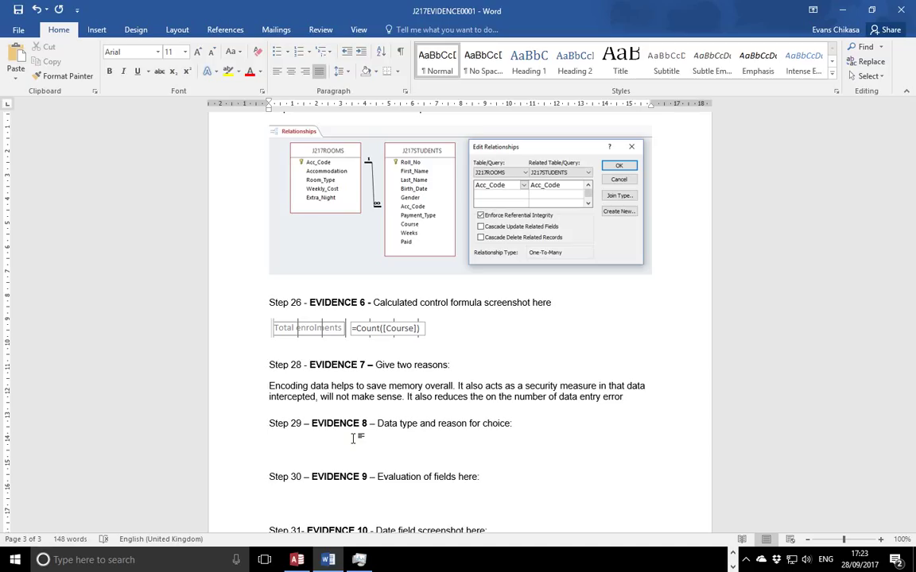
{"action": "type", "text": "String"}
{"action": "key", "text": "BackSpace"}
{"action": "key", "text": "BackSpace"}
{"action": "key", "text": "BackSpace"}
{"action": "key", "text": "BackSpace"}
{"action": "key", "text": "BackSpace"}
{"action": "key", "text": "BackSpace"}
{"action": "type", "text": "The data type will be string"}
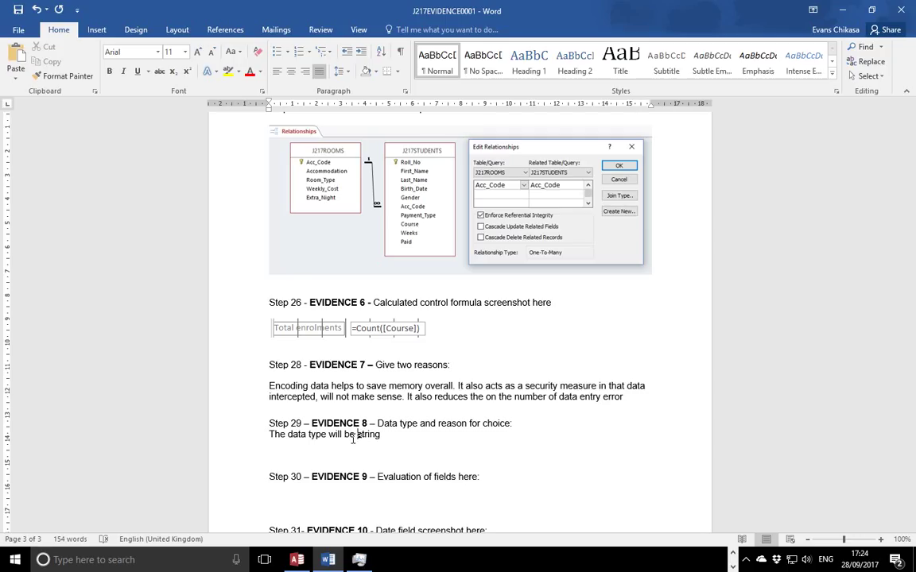
{"action": "key", "text": "Delete"}
{"action": "key", "text": "Delete"}
{"action": "key", "text": "Delete"}
{"action": "key", "text": "Delete"}
{"action": "key", "text": "Delete"}
{"action": "key", "text": "Delete"}
{"action": "type", "text": "ext"}
- Explain that telephone numbers can contain characters such as the plus symbol in the country code
{"action": "type", "text": "The i"}
{"action": "key", "text": "BackSpace"}
{"action": "type", "text": "is is because the data"}
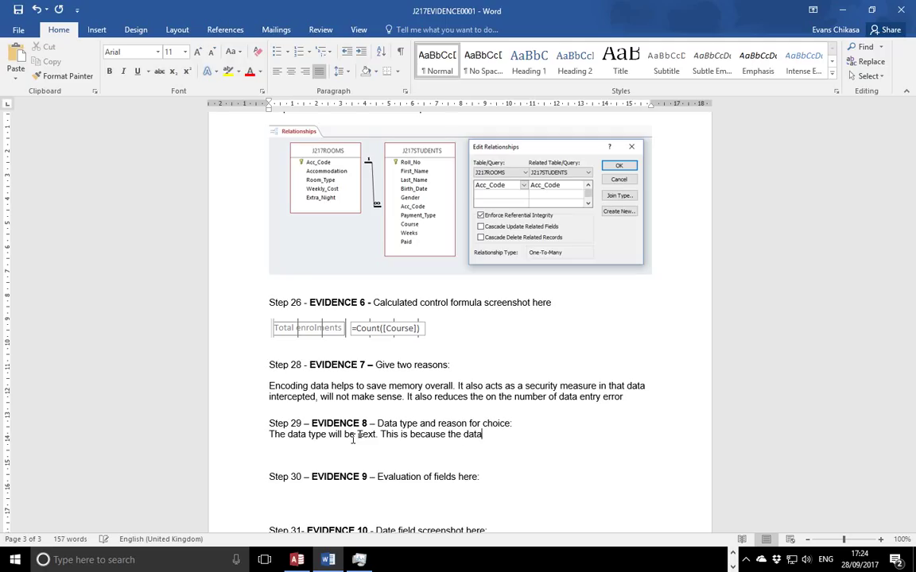
{"action": "key", "text": "BackSpace"}
{"action": "key", "text": "BackSpace"}
{"action": "key", "text": "BackSpace"}
{"action": "key", "text": "BackSpace"}
{"action": "type", "text": "telephone number can h"}
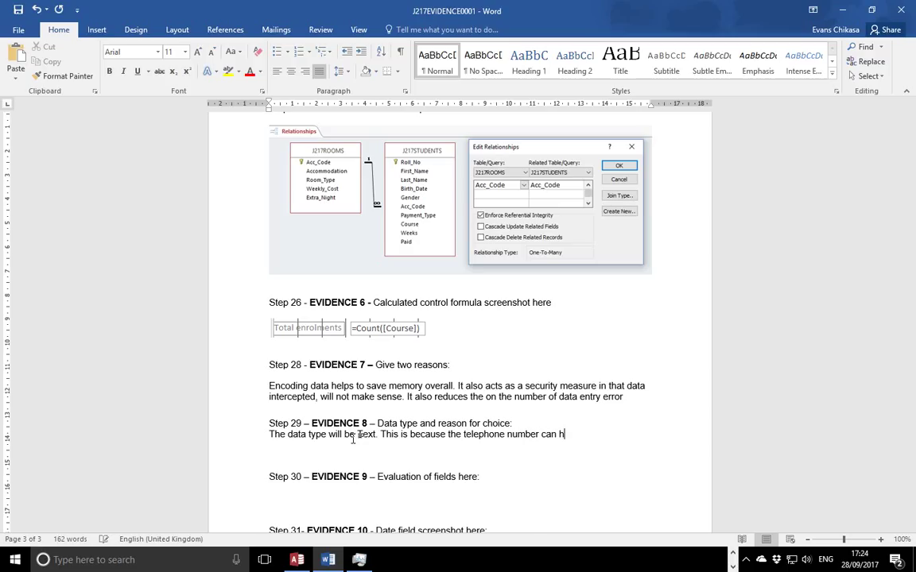
{"action": "type", "text": "ave other characters"}
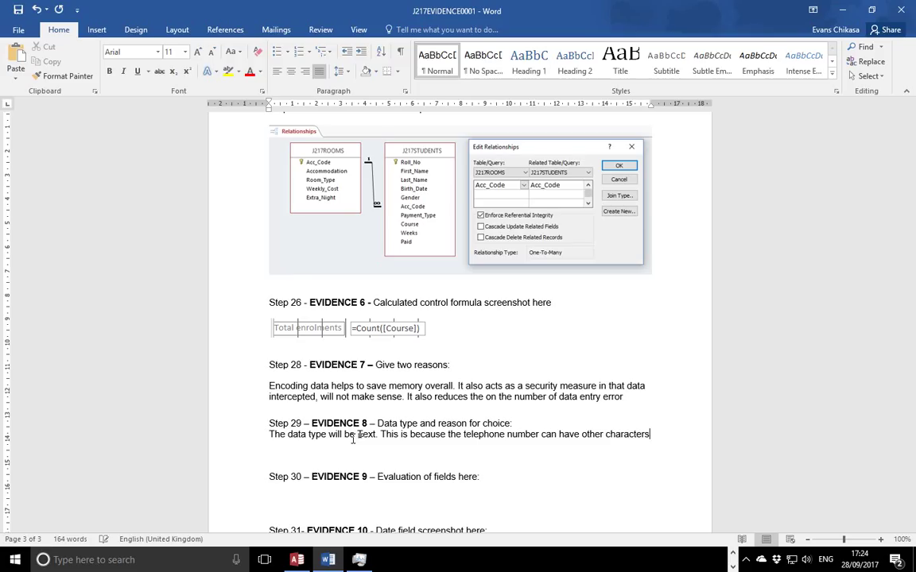
{"action": "type", "text": " a"}
{"action": "key", "text": "BackSpace"}
{"action": "type", "text": "such as"}
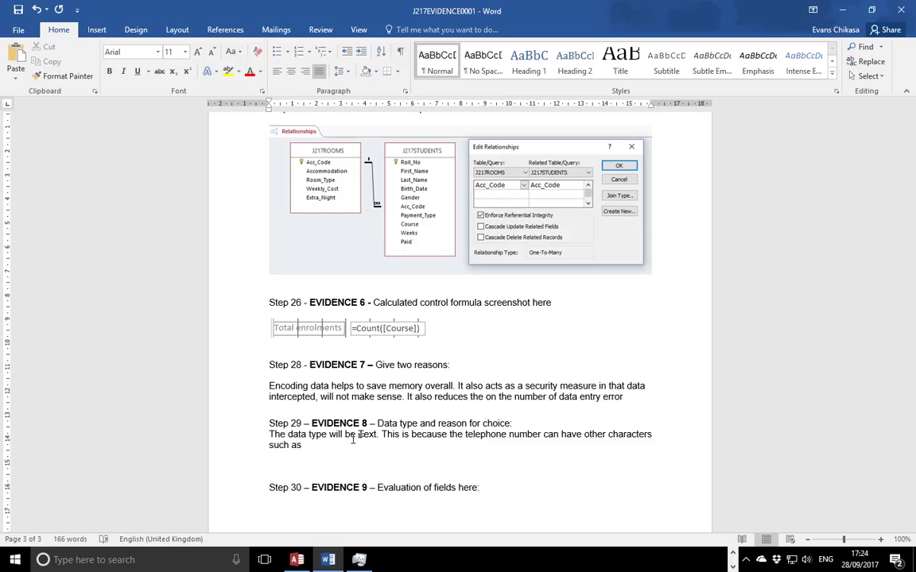
{"action": "type", "text": " the plus"}
{"action": "type", "text": " sin"}
{"action": "key", "text": "BackSpace"}
{"action": "key", "text": "BackSpace"}
{"action": "type", "text": "ymbol "}
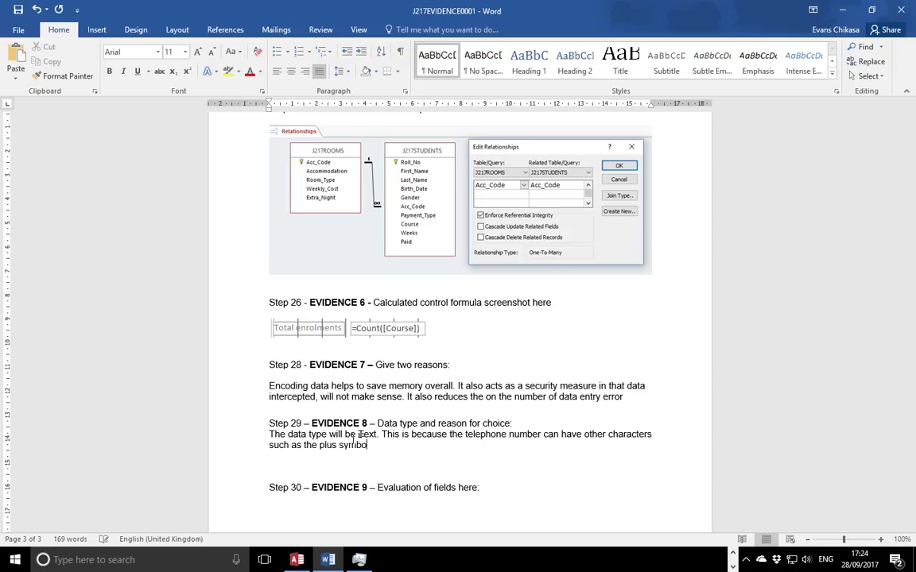
{"action": "type", "text": "in the country code."}
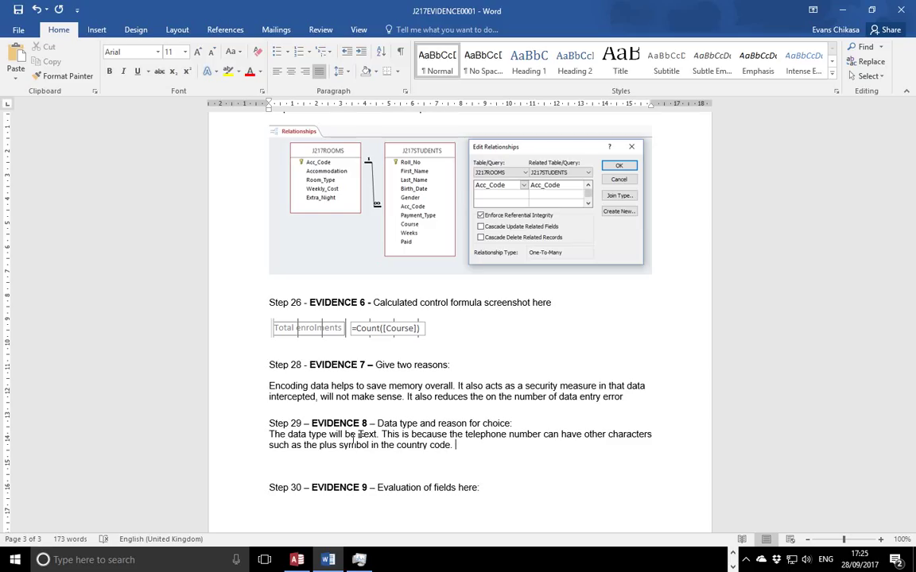
- Add 'The field will not be used for calculation.' to the Step 29 answer
{"action": "type", "text": "The field will n"}
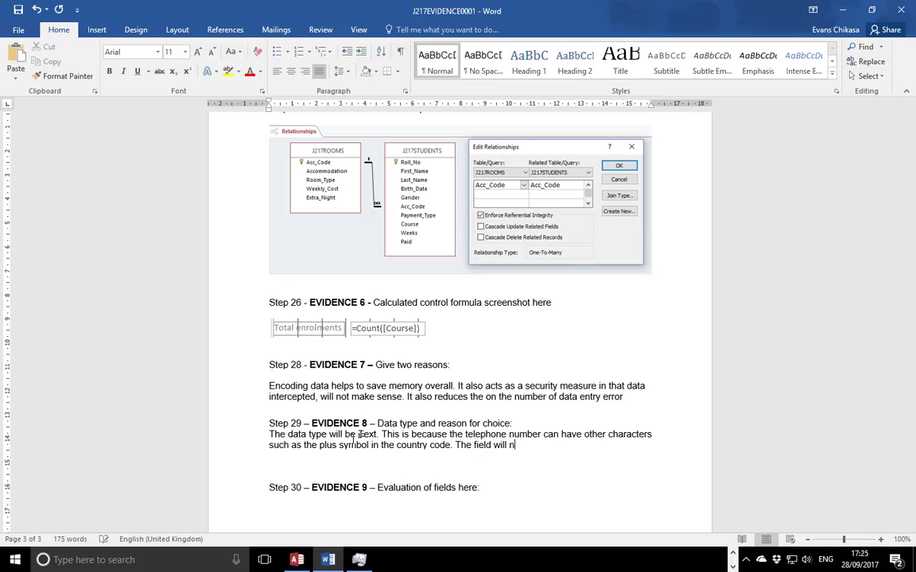
{"action": "type", "text": "ot be used for cal"}
{"action": "key", "text": "BackSpace"}
{"action": "type", "text": "c"}
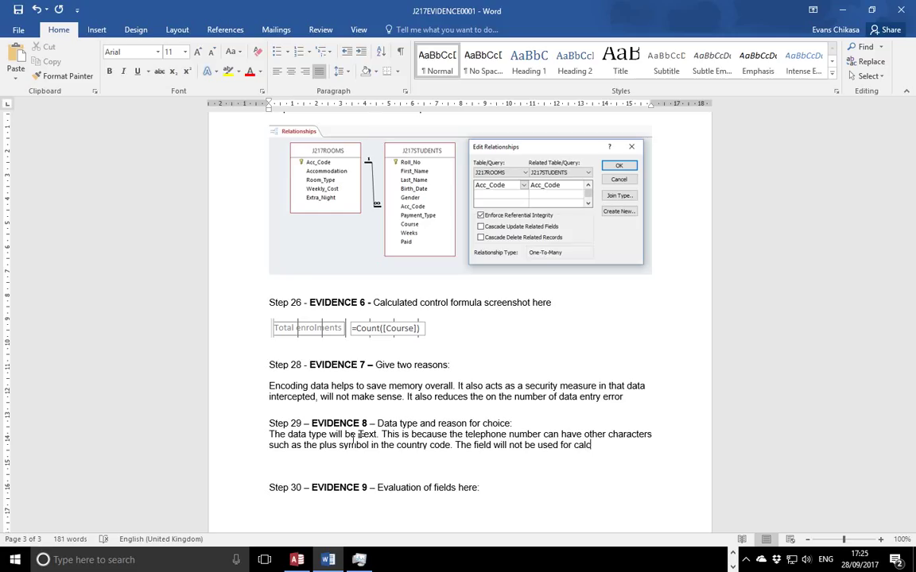
{"action": "type", "text": "ulation. Also"}
{"action": "key", "text": "BackSpace"}
{"action": "key", "text": "BackSpace"}
{"action": "key", "text": "BackSpace"}
{"action": "key", "text": "BackSpace"}
{"action": "key", "text": "BackSpace"}
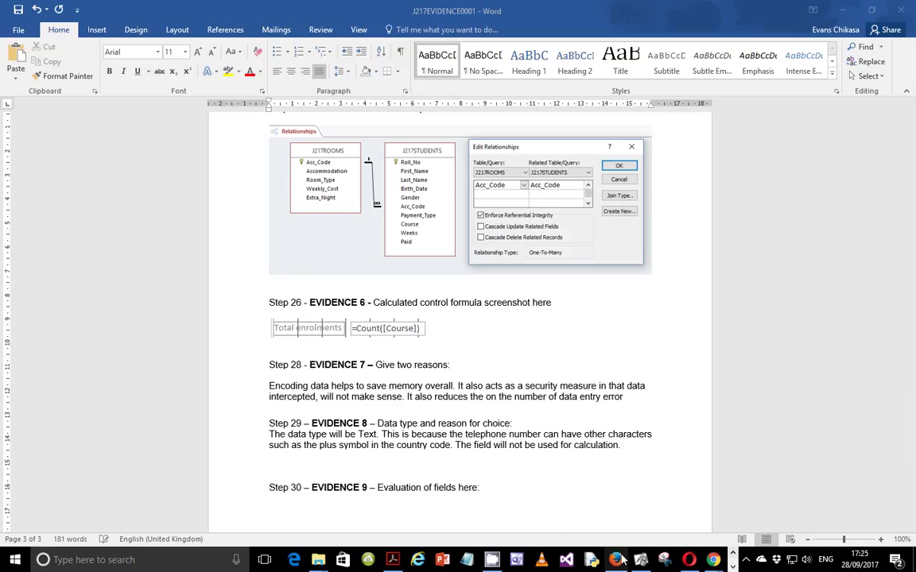
{"action": "left_click", "coordinate": [419, 560]}
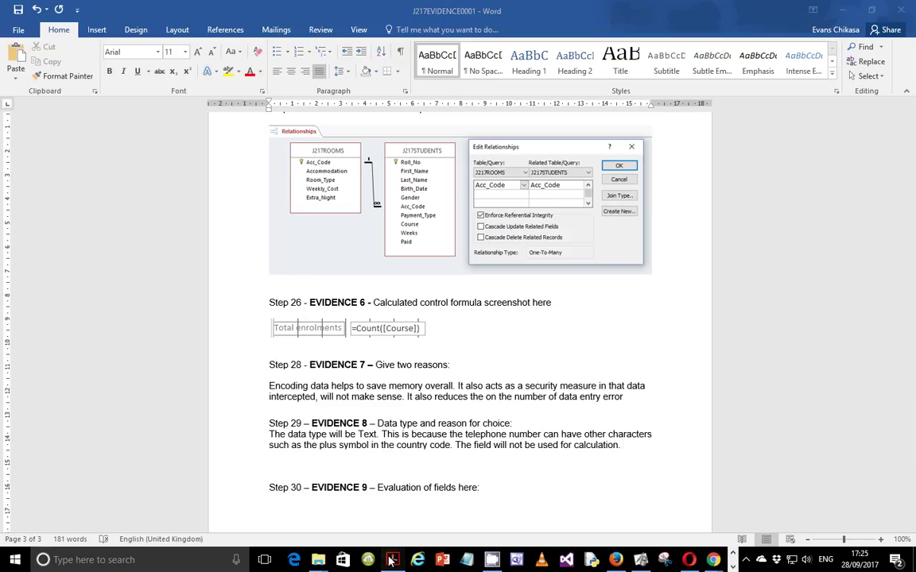
- Scroll the exam paper to question 30's New Student Form on page 9 and screenshot it
{"action": "left_click", "coordinate": [393, 559]}
{"action": "scroll", "coordinate": [401, 356], "scroll_direction": "down", "scroll_amount": 10}
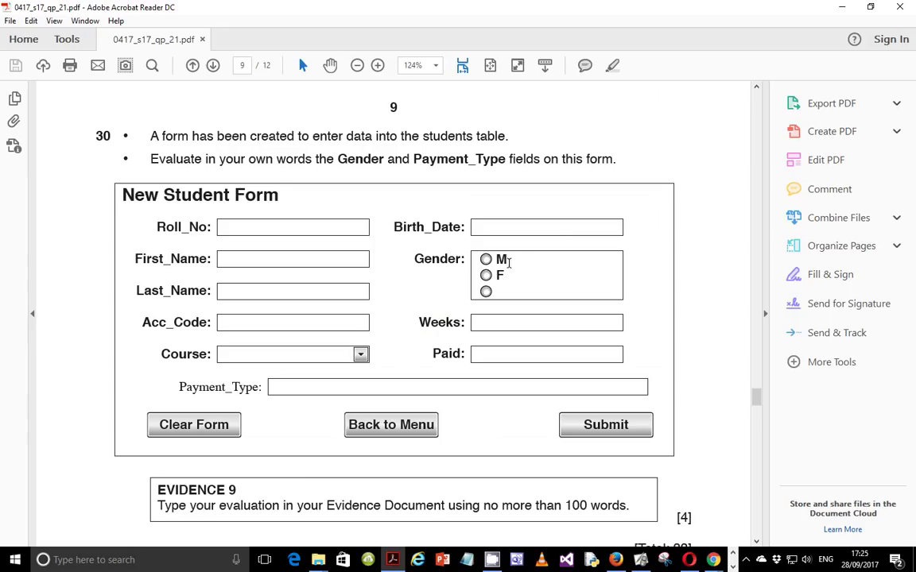
{"action": "left_click_drag", "start_coordinate": [508, 262], "coordinate": [599, 283]}
{"action": "left_click", "coordinate": [586, 277]}
{"action": "key", "text": "Print"}
{"action": "left_click_drag", "start_coordinate": [407, 243], "coordinate": [628, 305]}
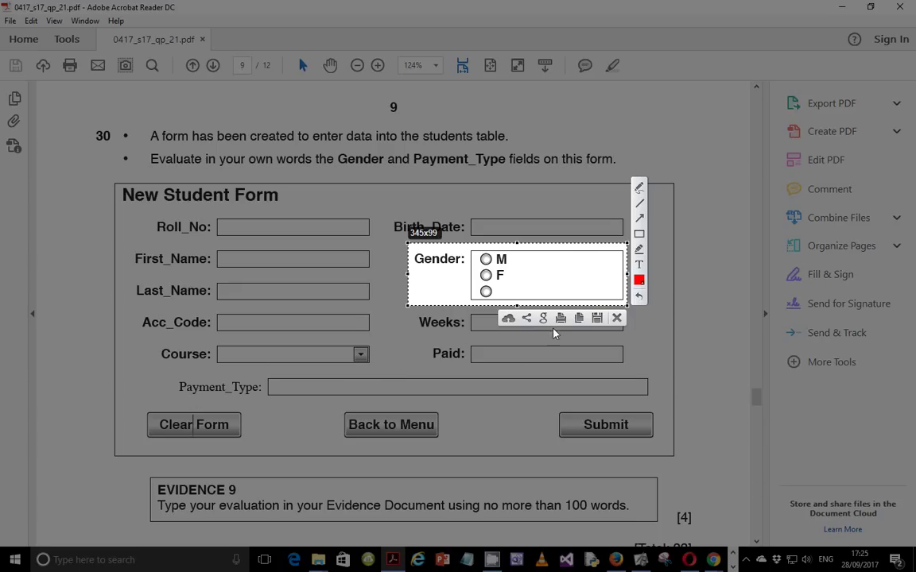
{"action": "left_click", "coordinate": [579, 318]}
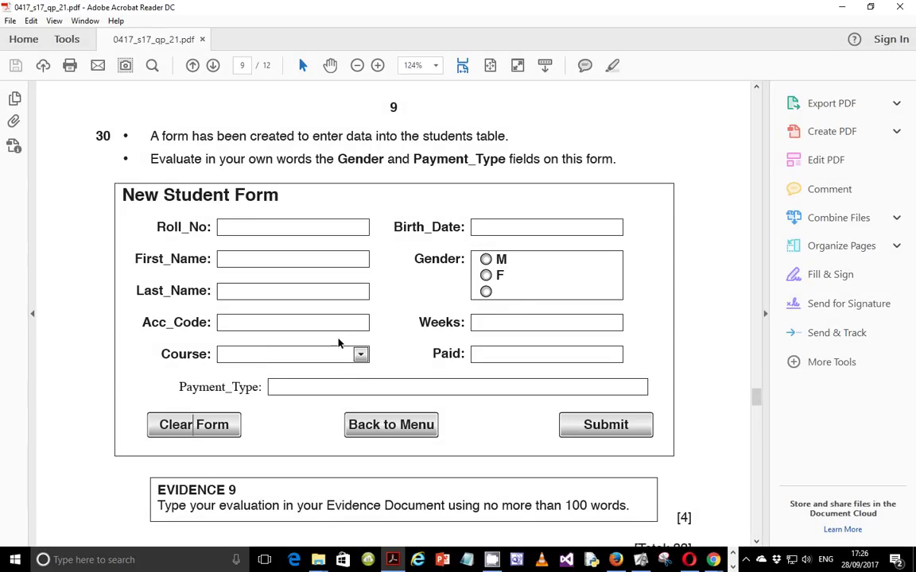
{"action": "key", "text": "Print"}
{"action": "mouse_move", "coordinate": [152, 368]}
{"action": "left_mouse_down"}
{"action": "mouse_move", "coordinate": [599, 409]}
{"action": "mouse_move", "coordinate": [664, 403]}
{"action": "left_mouse_up"}
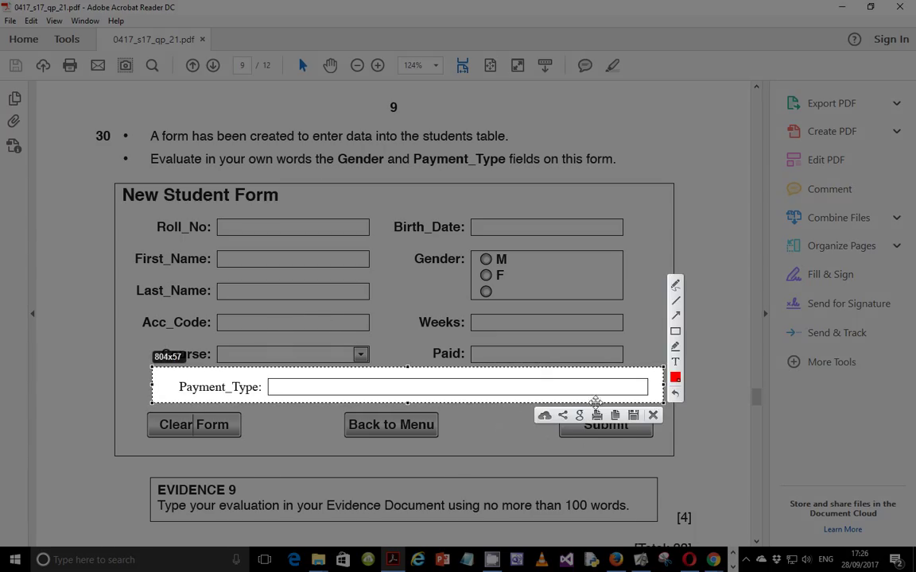
{"action": "key", "text": "ctrl+c"}
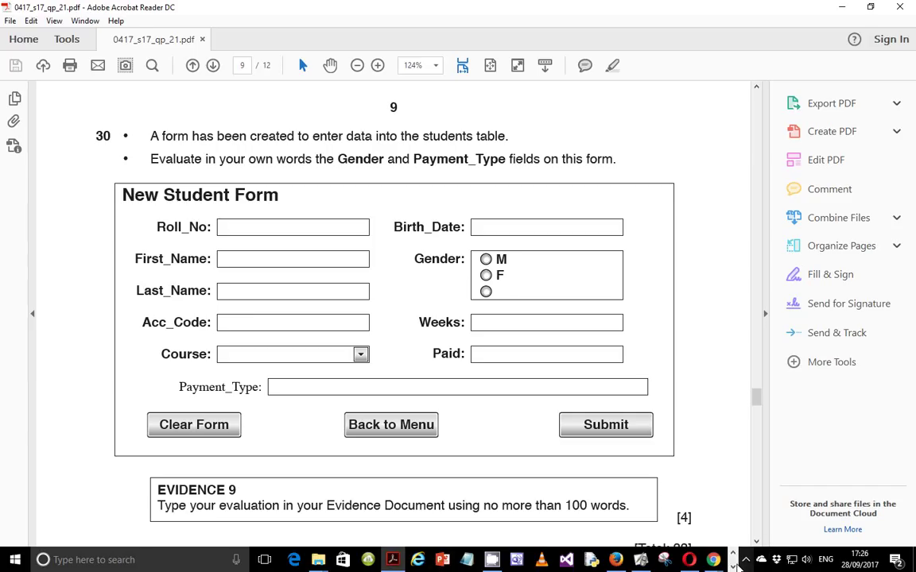
{"action": "left_click", "coordinate": [732, 565]}
- Under Step 30, write 'We should remove the extra radio button or comment out instruction for it'
{"action": "left_click", "coordinate": [329, 561]}
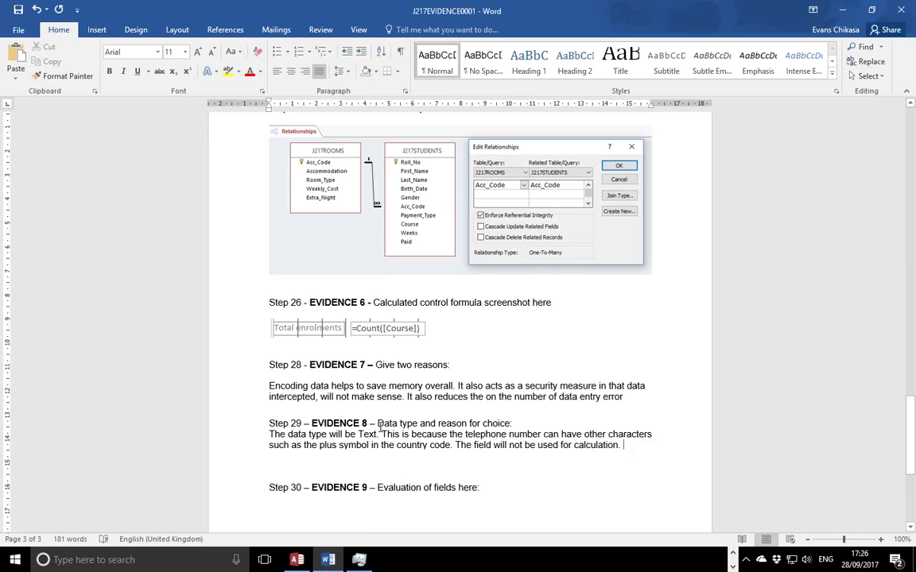
{"action": "scroll", "coordinate": [343, 372], "scroll_direction": "down", "scroll_amount": 5}
{"action": "left_click", "coordinate": [338, 326]}
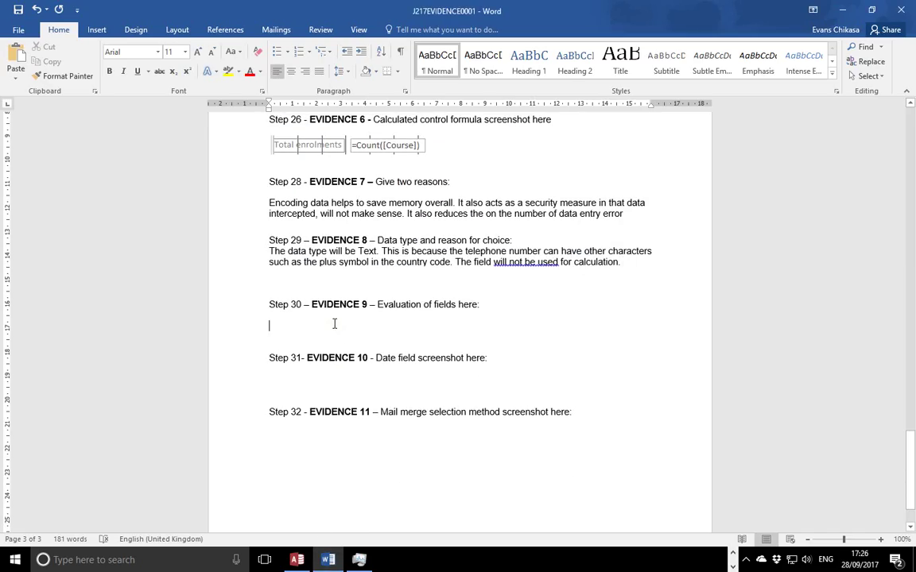
{"action": "type", "text": "We should"}
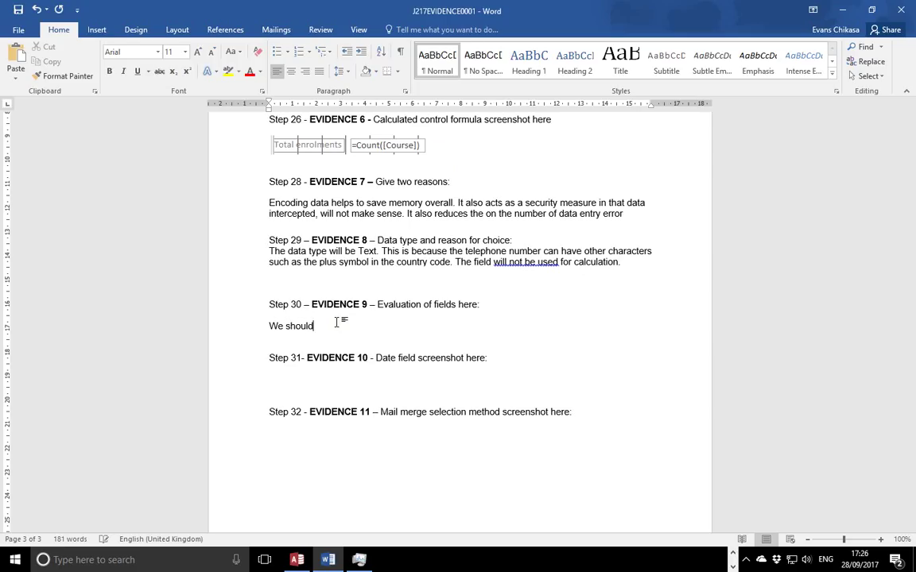
{"action": "type", "text": " remove the extra radio button or "}
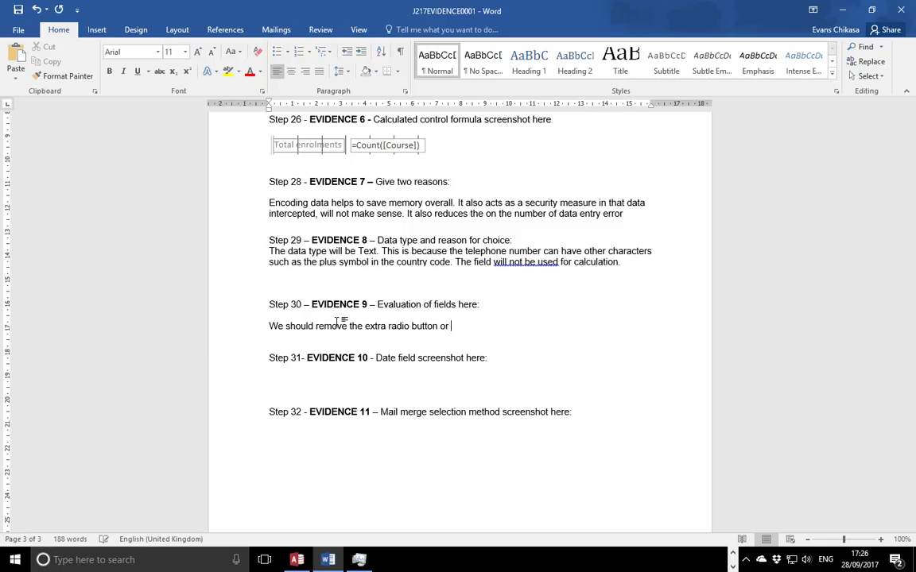
{"action": "type", "text": "comment out instructio"}
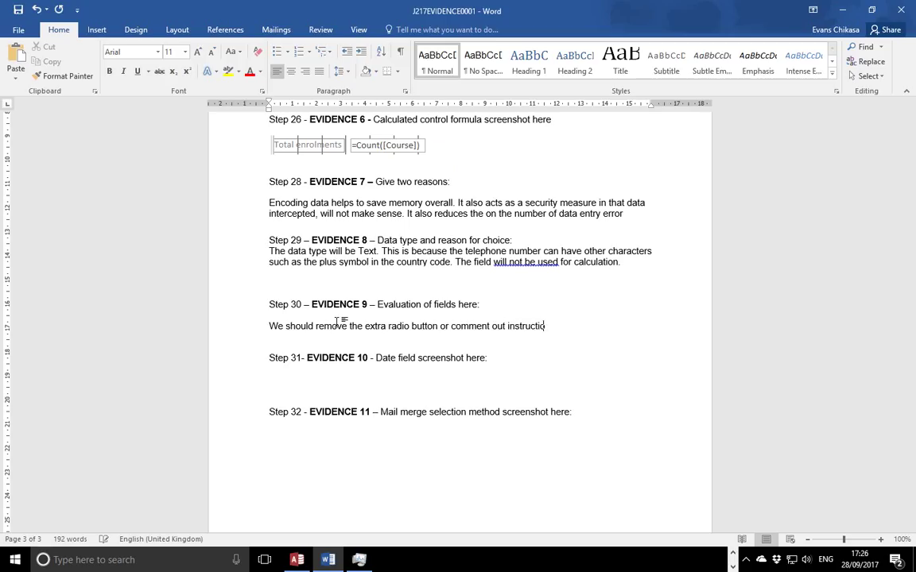
{"action": "type", "text": "n for it"}
{"action": "key", "text": "Return"}
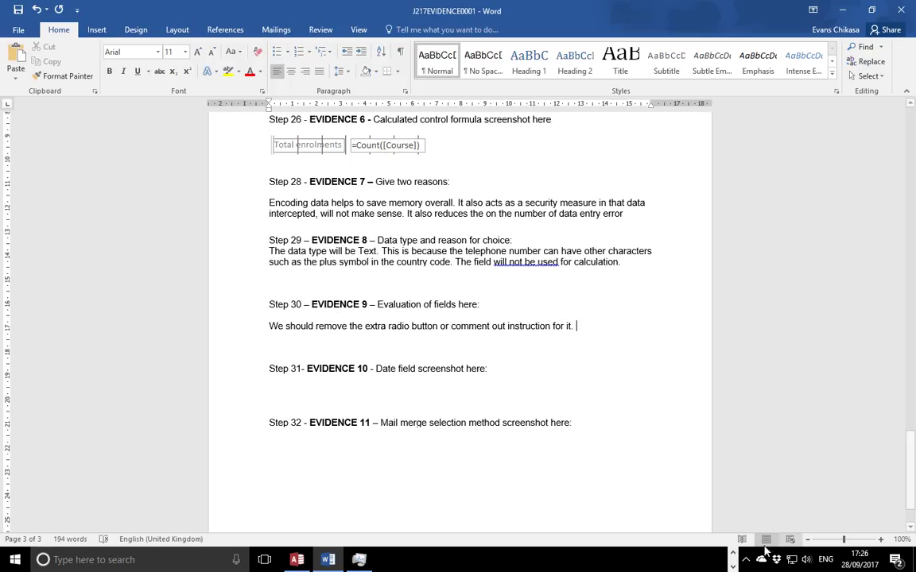
{"action": "left_click", "coordinate": [738, 559]}
{"action": "left_click", "coordinate": [392, 560]}
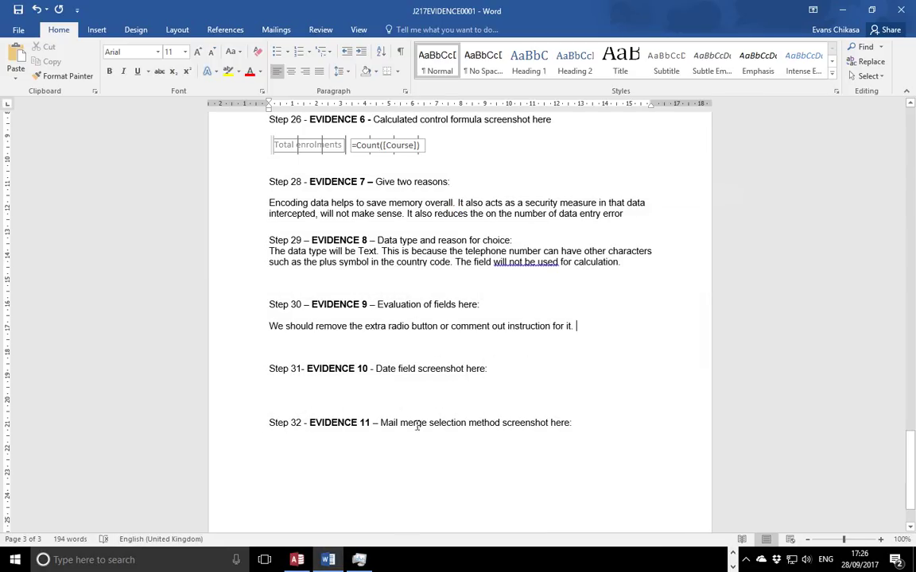
- Add the suggestion to make the M and F options read Male and Female respectively
{"action": "type", "text": "W"}
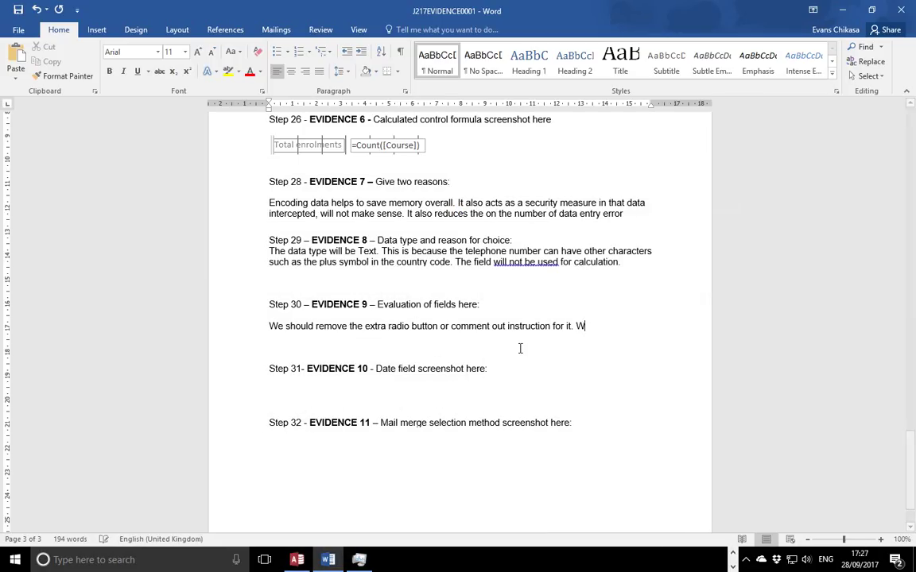
{"action": "type", "text": "e aan also mak"}
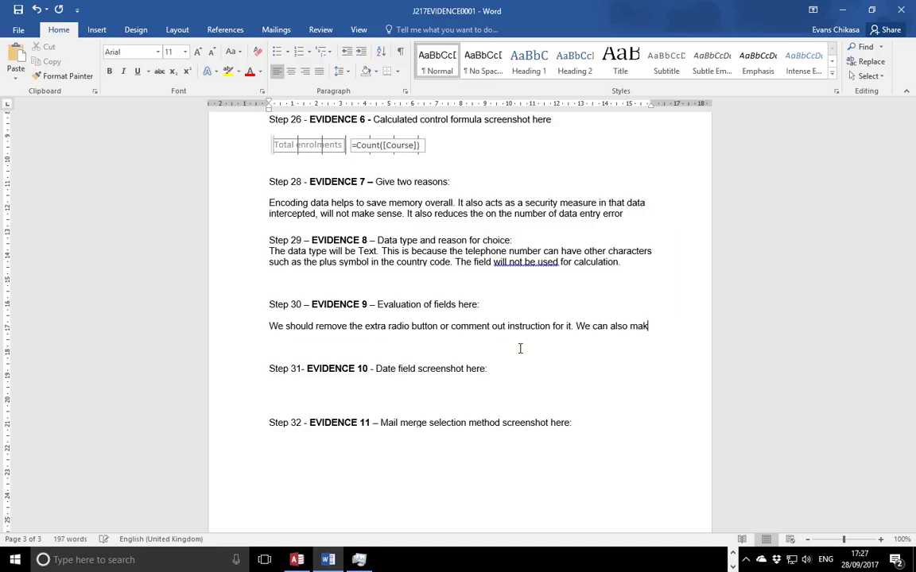
{"action": "type", "text": "e the M"}
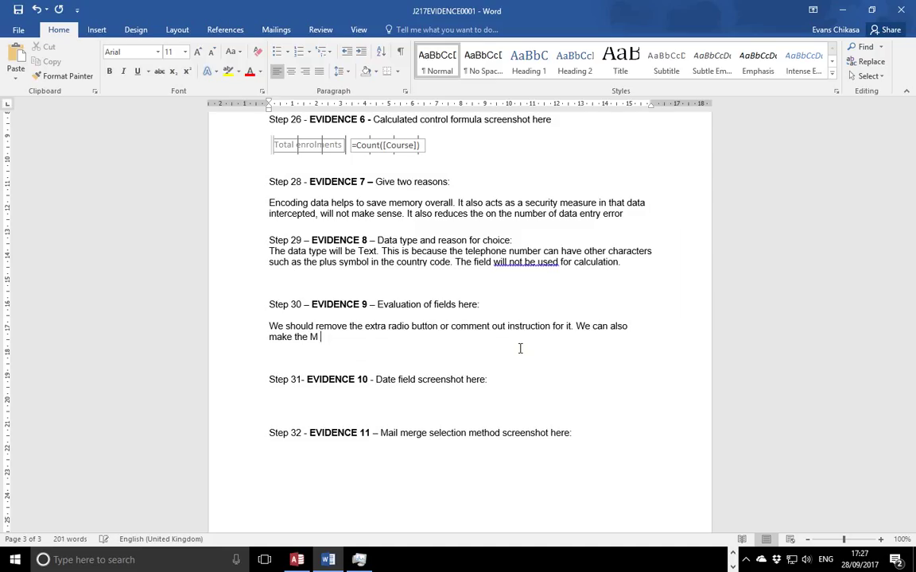
{"action": "type", "text": " and F to be Male and Fe"}
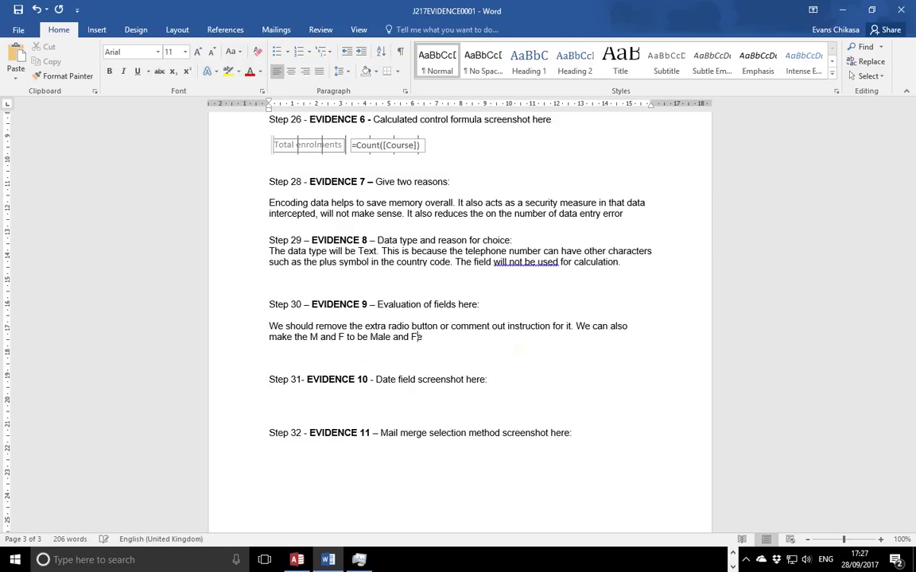
{"action": "type", "text": "male respectively."}
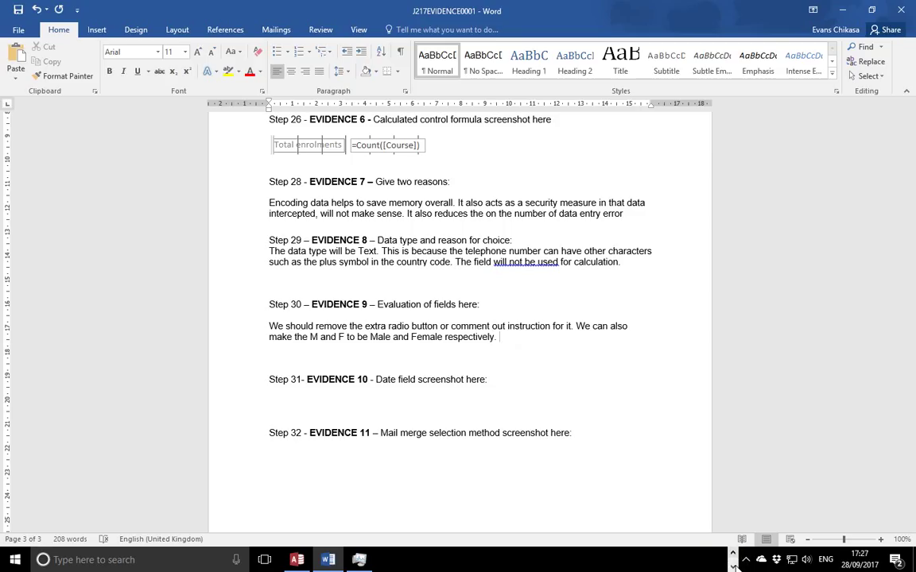
{"action": "left_click", "coordinate": [733, 555]}
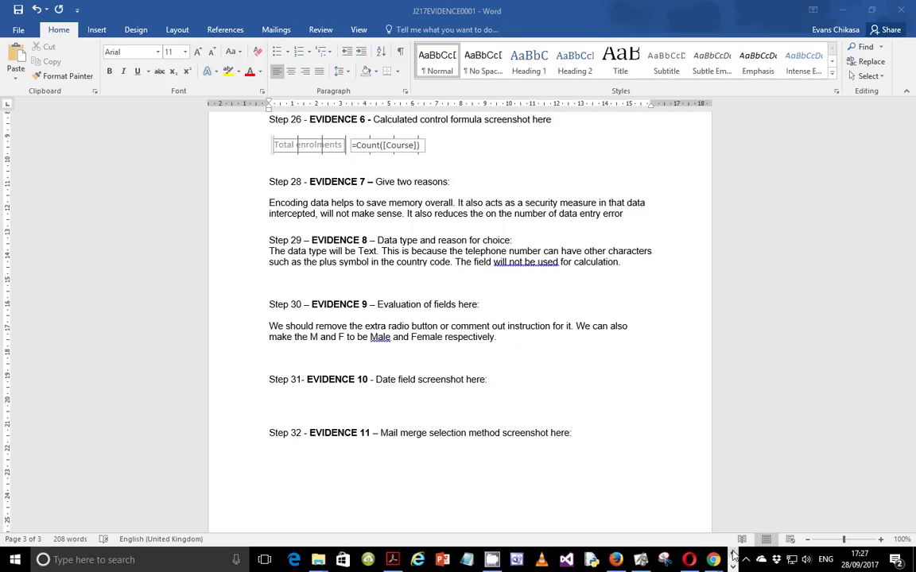
{"action": "left_click", "coordinate": [393, 560]}
{"action": "scroll", "coordinate": [368, 284], "scroll_direction": "down", "scroll_amount": 2}
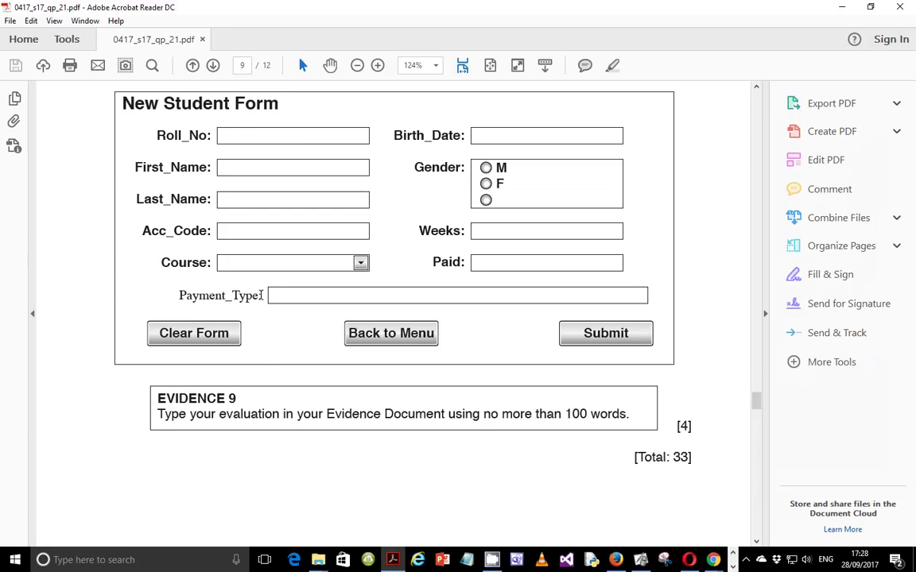
{"action": "left_click_drag", "start_coordinate": [260, 295], "coordinate": [167, 290]}
{"action": "left_click", "coordinate": [232, 301]}
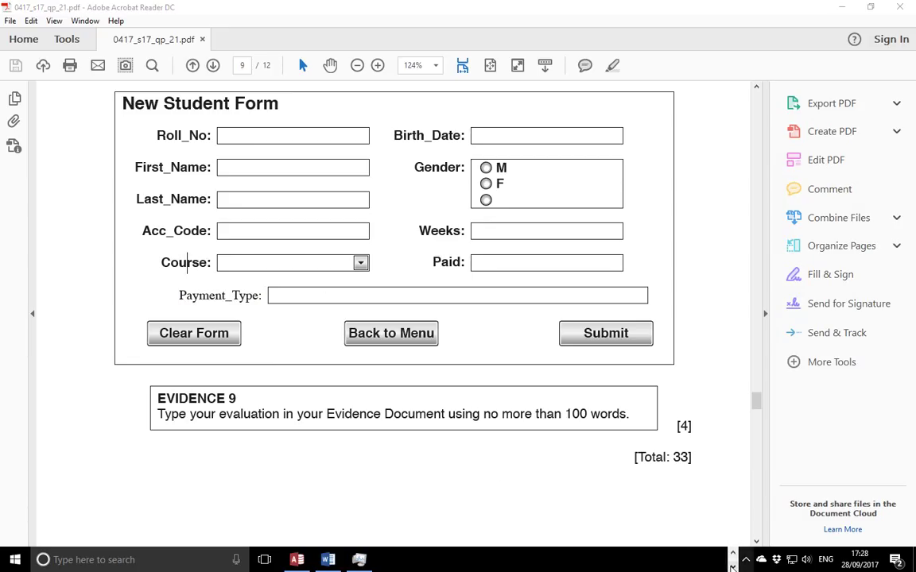
{"action": "left_click", "coordinate": [354, 503]}
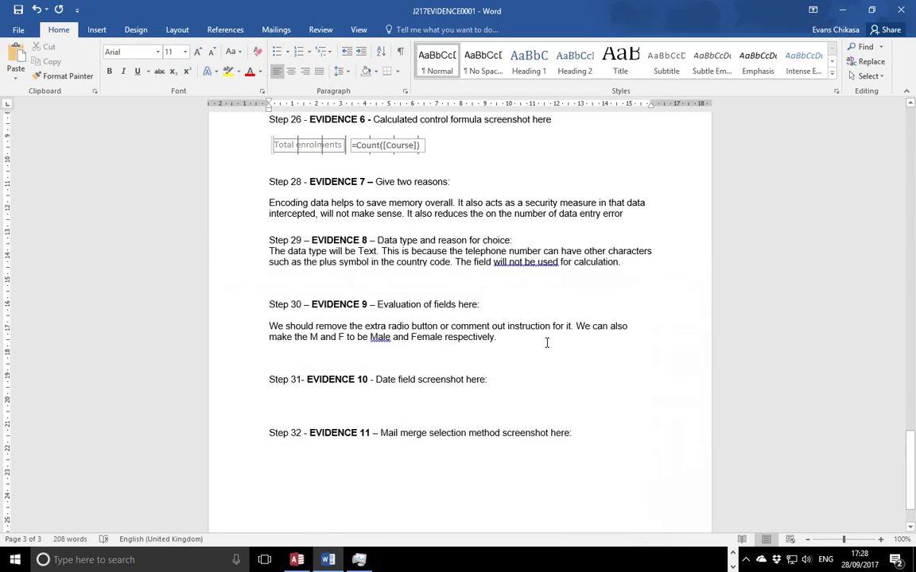
- Add a sentence suggesting a slightly larger, aligned font for the payment type label
{"action": "type", "text": "We can i"}
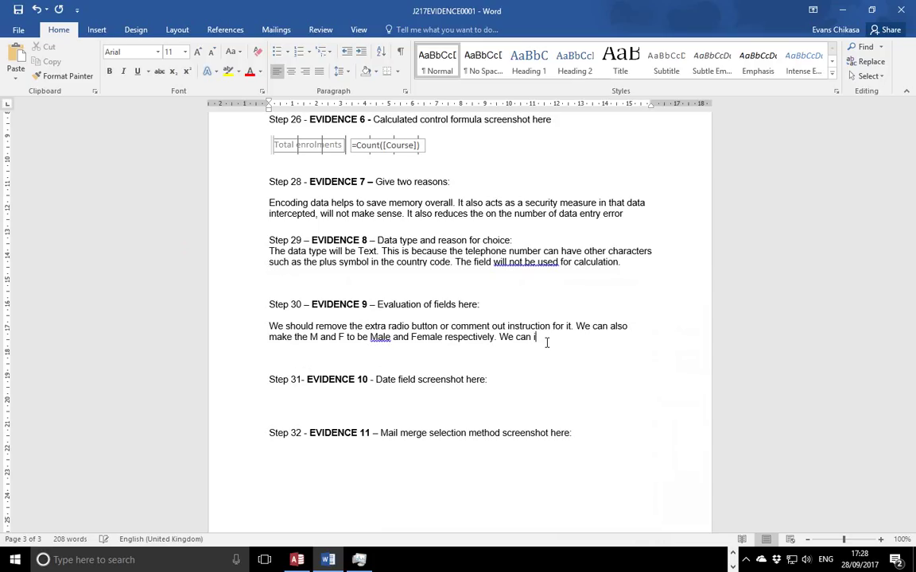
{"action": "type", "text": "mprove on the font size of the"}
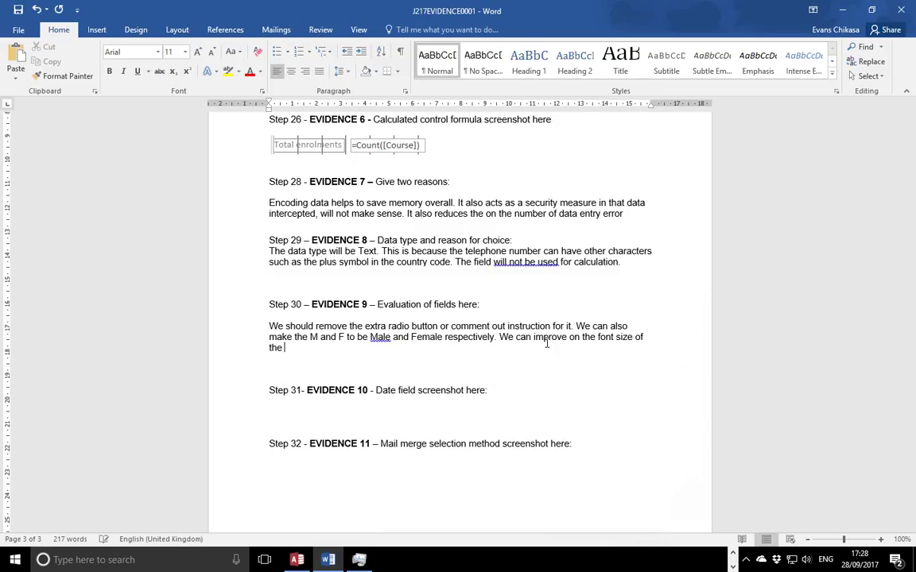
{"action": "type", "text": " pay"}
{"action": "type", "text": "ment type "}
{"action": "type", "text": "by makin"}
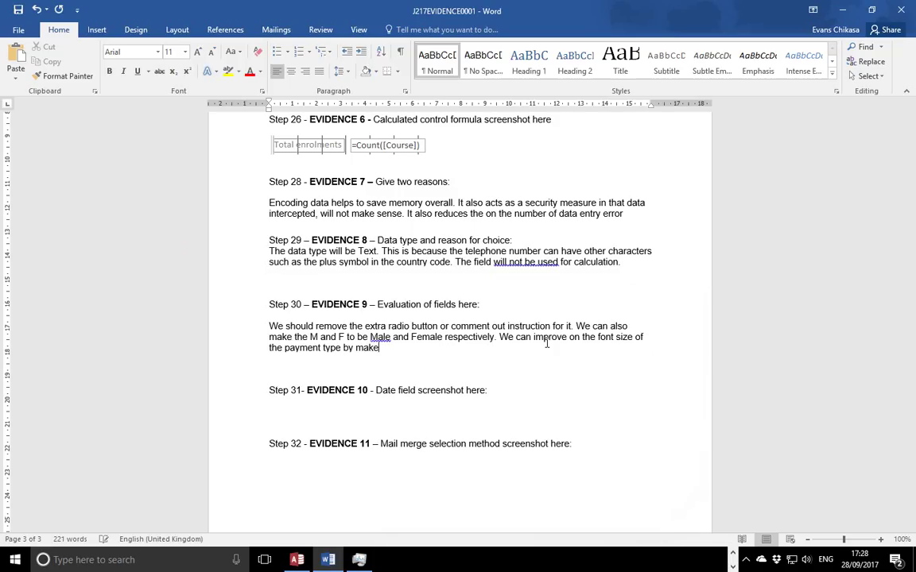
{"action": "type", "text": "g it slightly larger and al"}
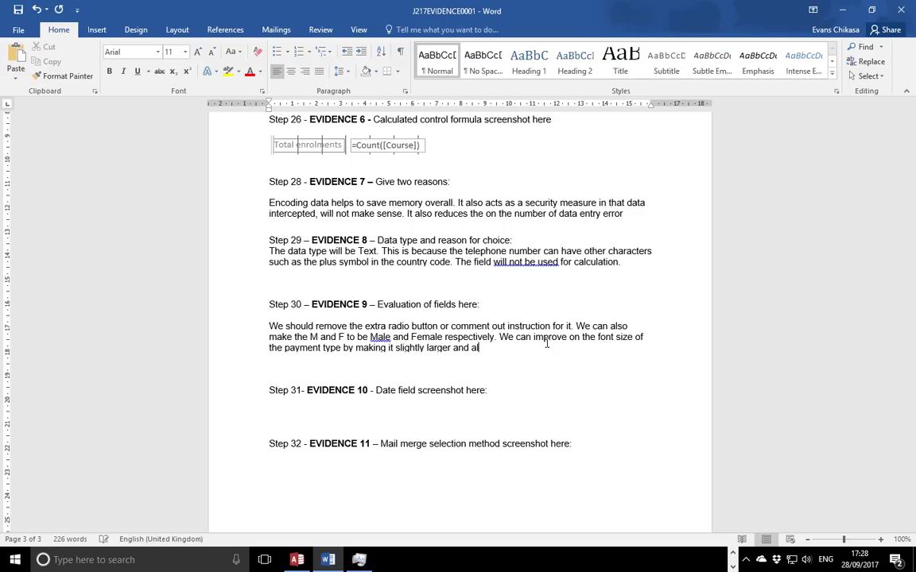
{"action": "type", "text": "so ali"}
{"action": "type", "text": "gning "}
{"action": "type", "text": "it to"}
{"action": "type", "text": "traight"}
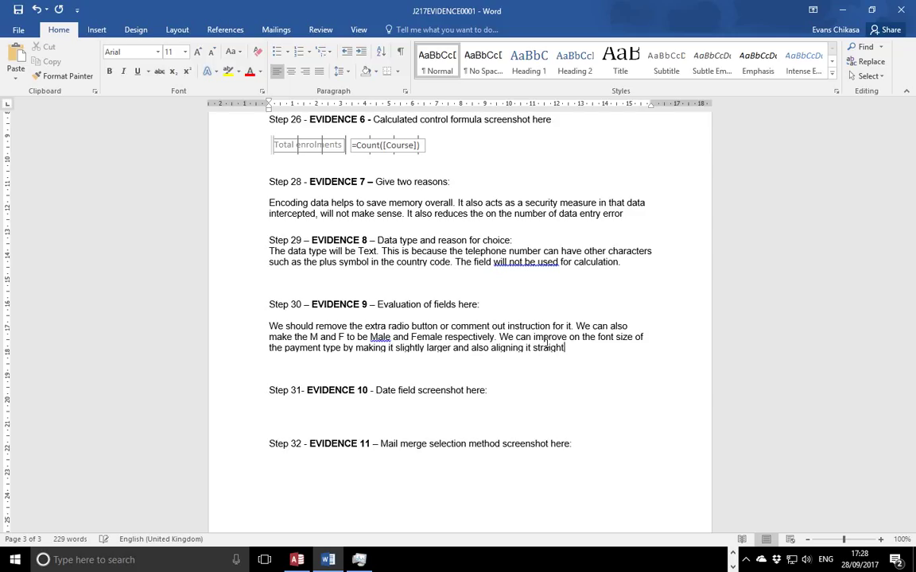
{"action": "type", "text": " to the otherw"}
{"action": "key", "text": "BackSpace"}
{"action": "type", "text": "text."}
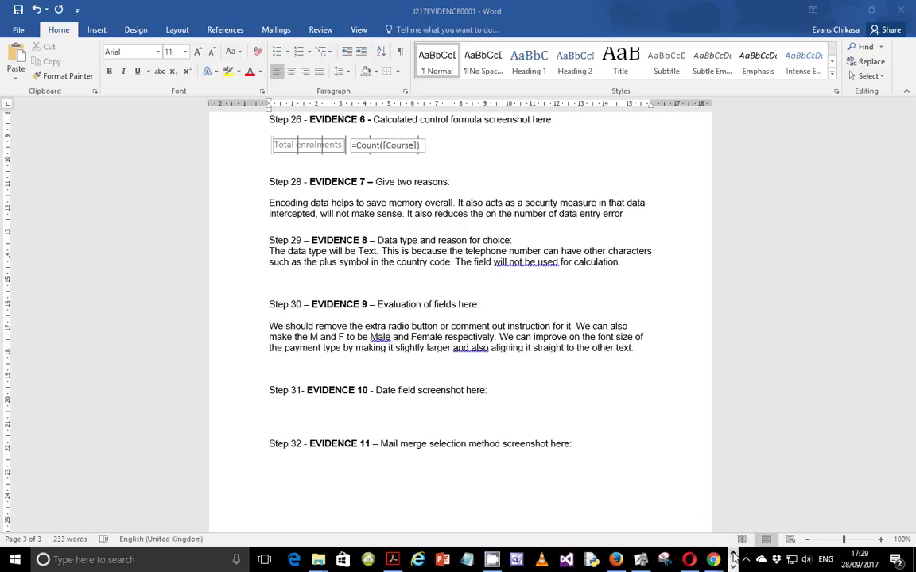
{"action": "left_click", "coordinate": [644, 354]}
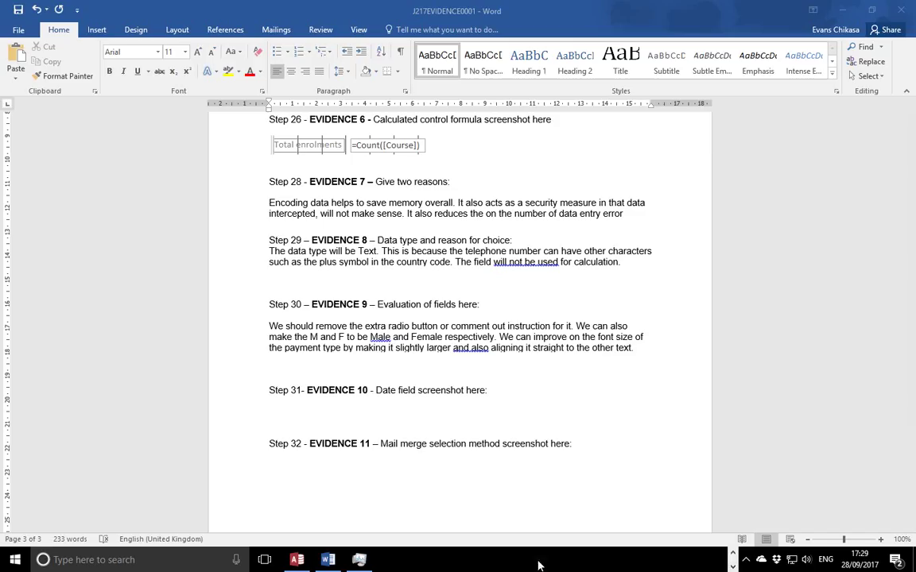
{"action": "left_click", "coordinate": [392, 561]}
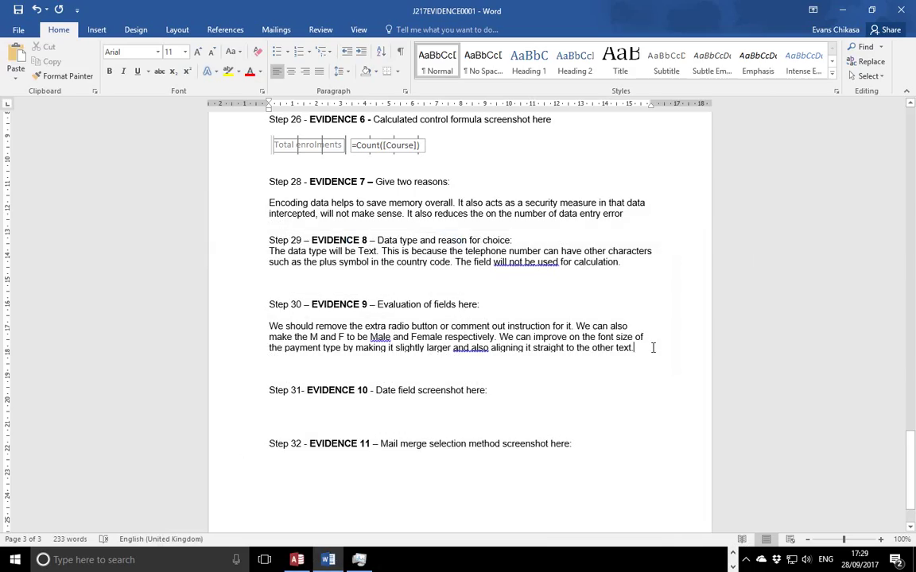
- Add a sentence suggesting a smaller textbox and a drop down menu or combo box
{"action": "type", "text": "We "}
{"action": "type", "text": "can "}
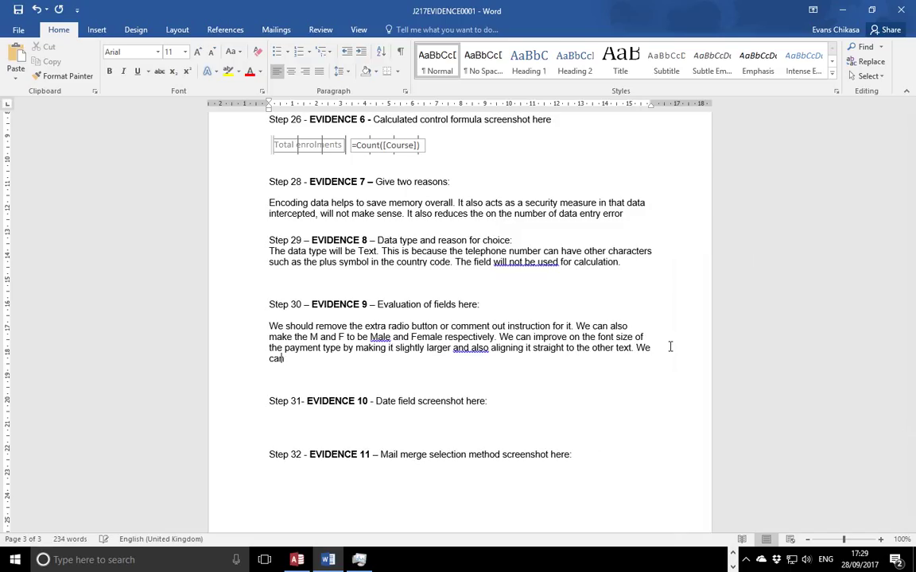
{"action": "type", "text": "also reduce on the "}
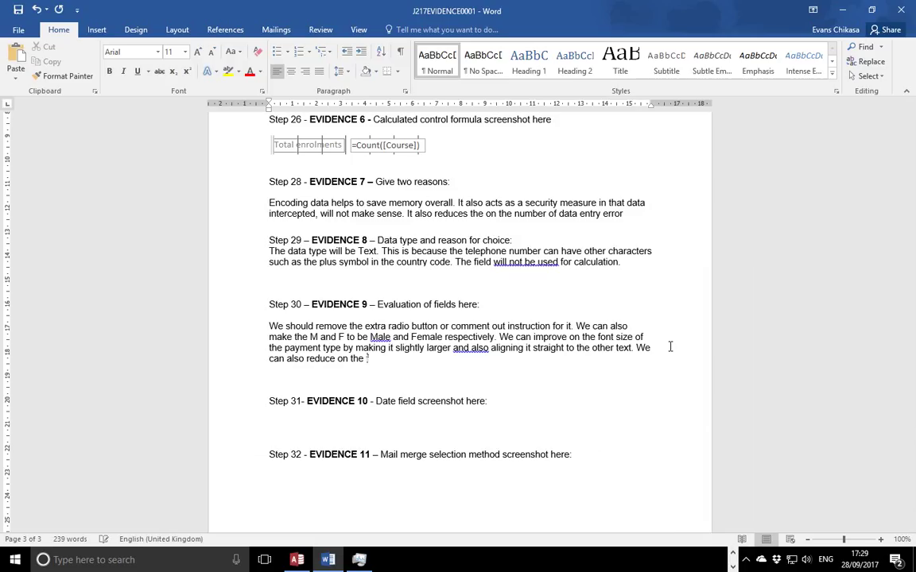
{"action": "type", "text": "fo"}
{"action": "key", "text": "BackSpace"}
{"action": "key", "text": "BackSpace"}
{"action": "type", "text": "te"}
{"action": "type", "text": "xt"}
{"action": "type", "text": "box six"}
{"action": "type", "text": "e and a"}
{"action": "type", "text": " consider"}
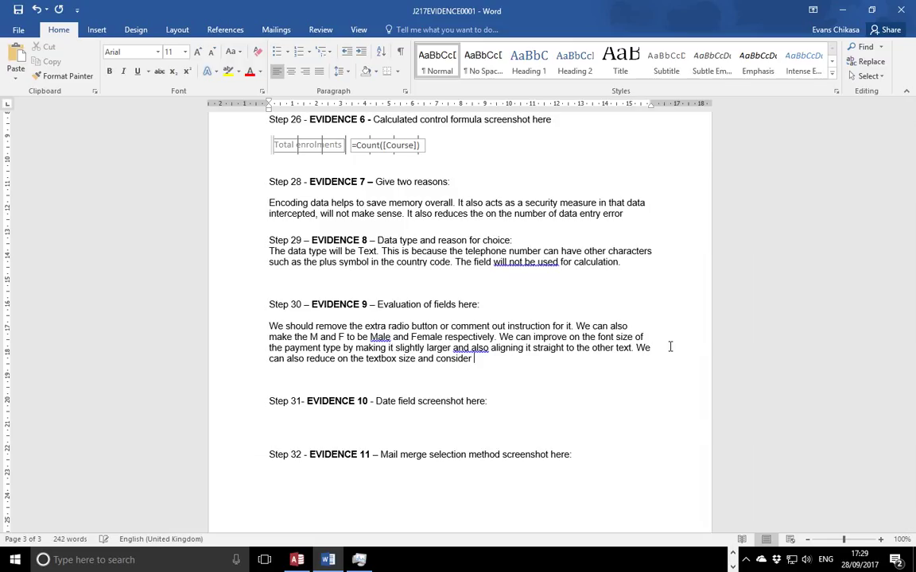
{"action": "type", "text": "op down menu or combo box"}
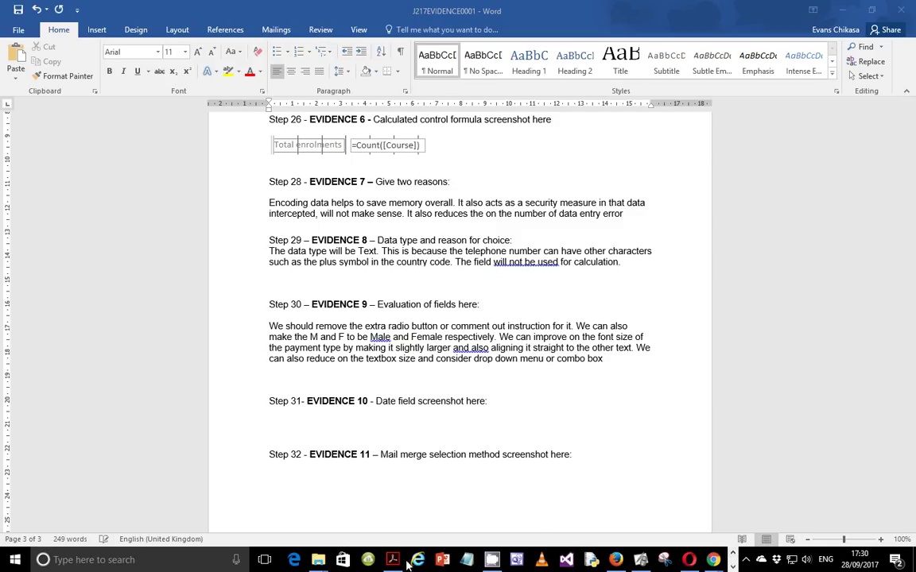
- Scroll the exam paper through pages 10–12 to question 40 on printing the Evidence Document
{"action": "left_click", "coordinate": [394, 560]}
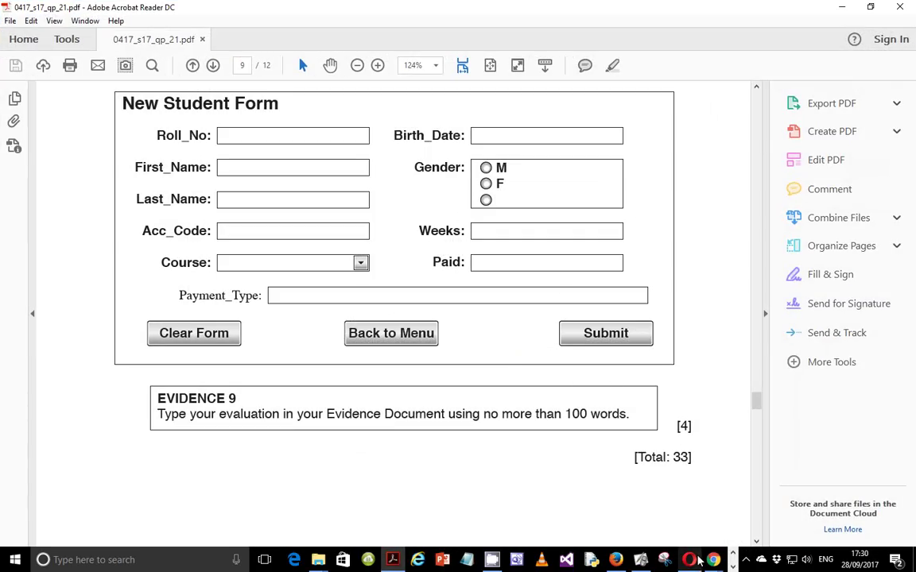
{"action": "left_click", "coordinate": [746, 559]}
{"action": "left_click", "coordinate": [574, 442]}
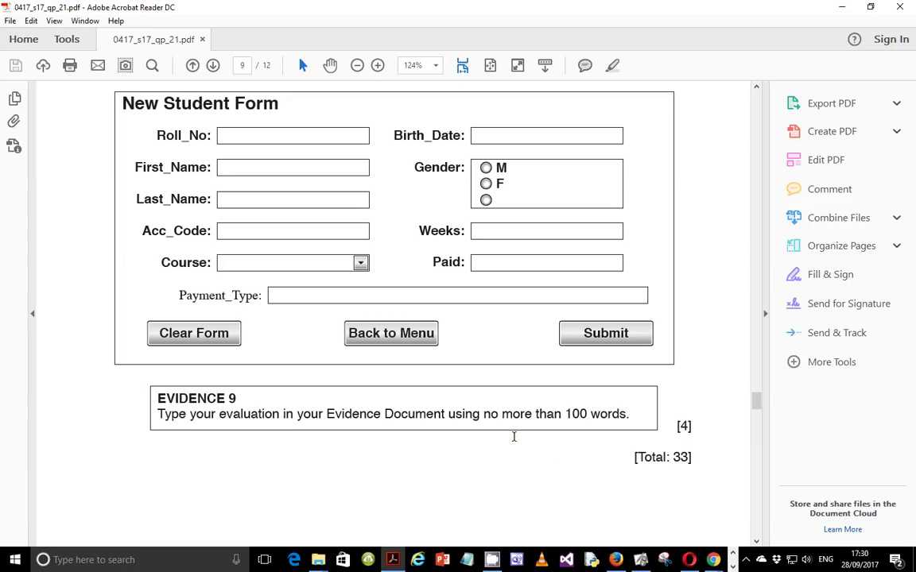
{"action": "scroll", "coordinate": [488, 401], "scroll_direction": "down", "scroll_amount": 10}
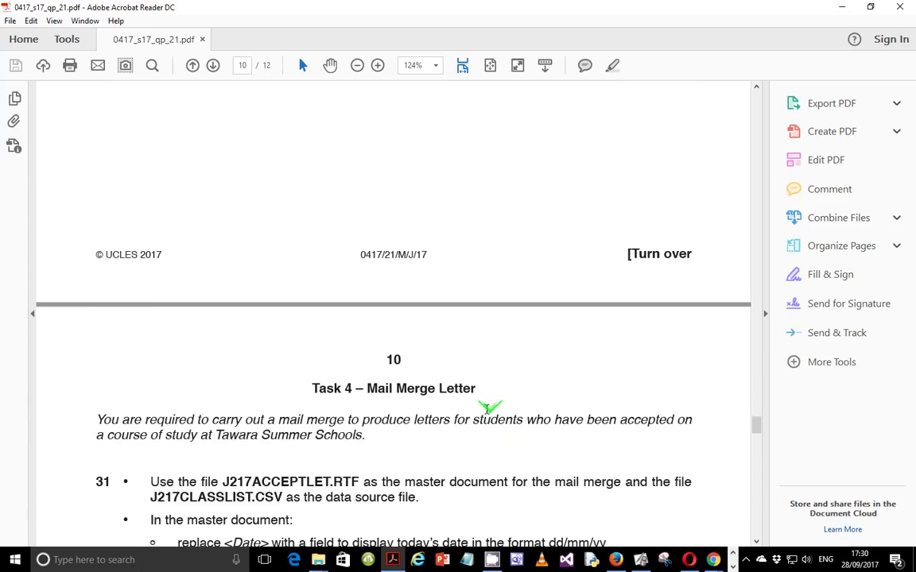
{"action": "scroll", "coordinate": [487, 407], "scroll_direction": "down", "scroll_amount": 5}
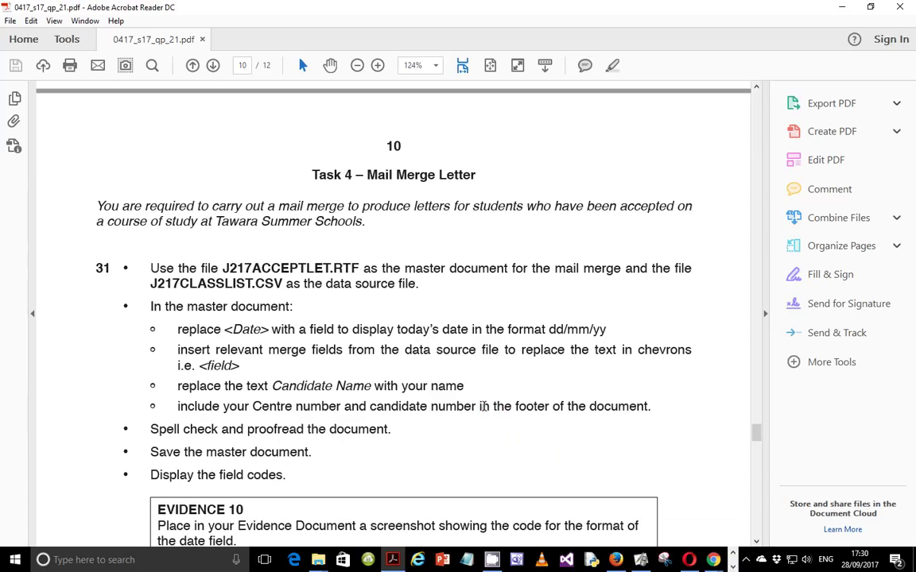
{"action": "scroll", "coordinate": [484, 407], "scroll_direction": "down", "scroll_amount": 15}
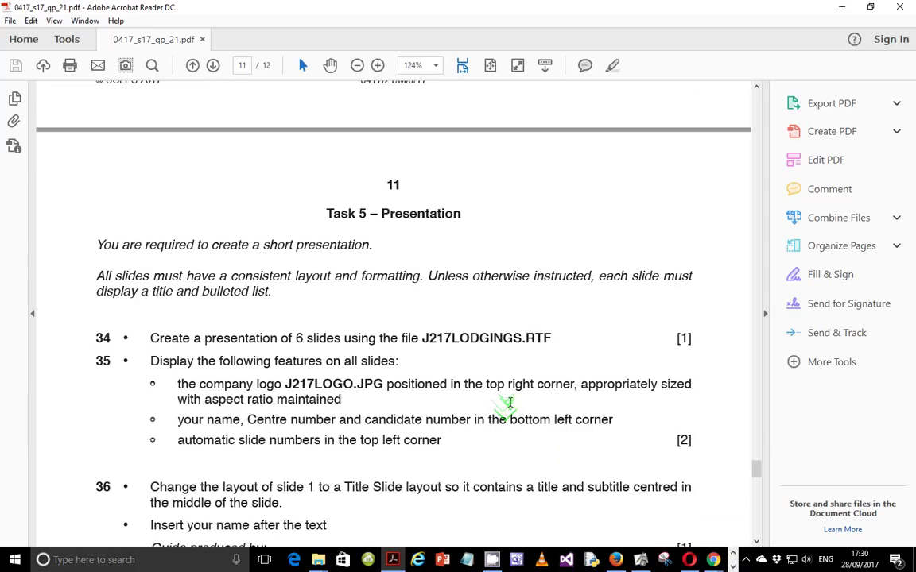
{"action": "scroll", "coordinate": [510, 403], "scroll_direction": "down", "scroll_amount": 20}
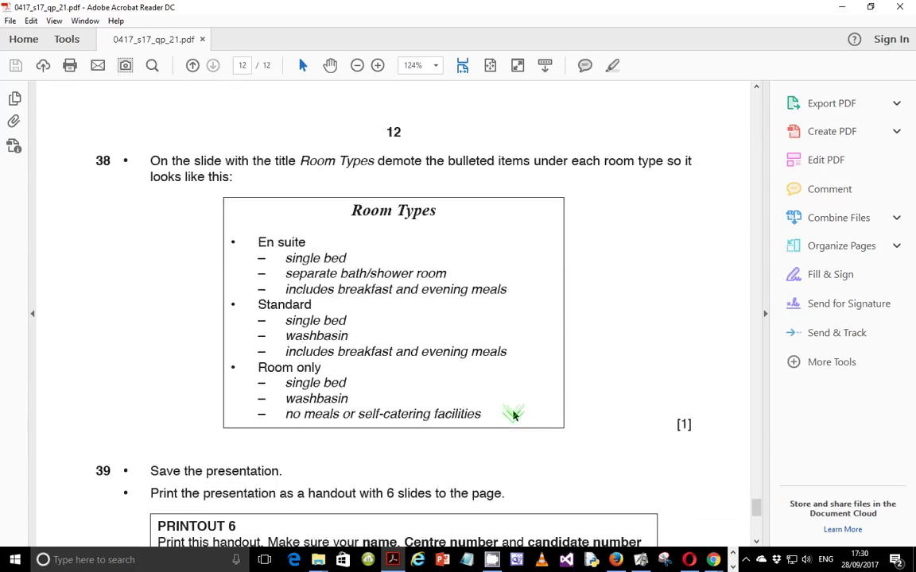
{"action": "scroll", "coordinate": [513, 415], "scroll_direction": "down", "scroll_amount": 12}
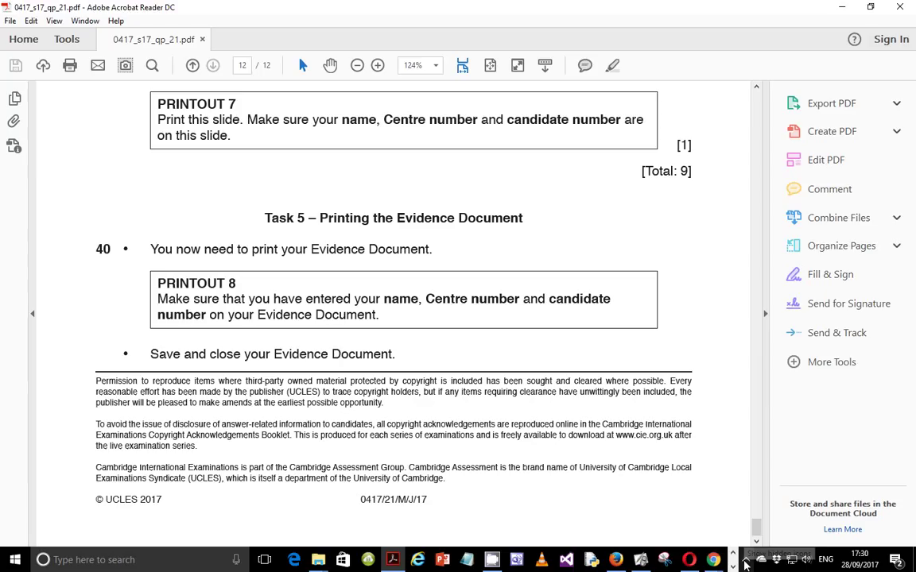
{"action": "left_click", "coordinate": [745, 563]}
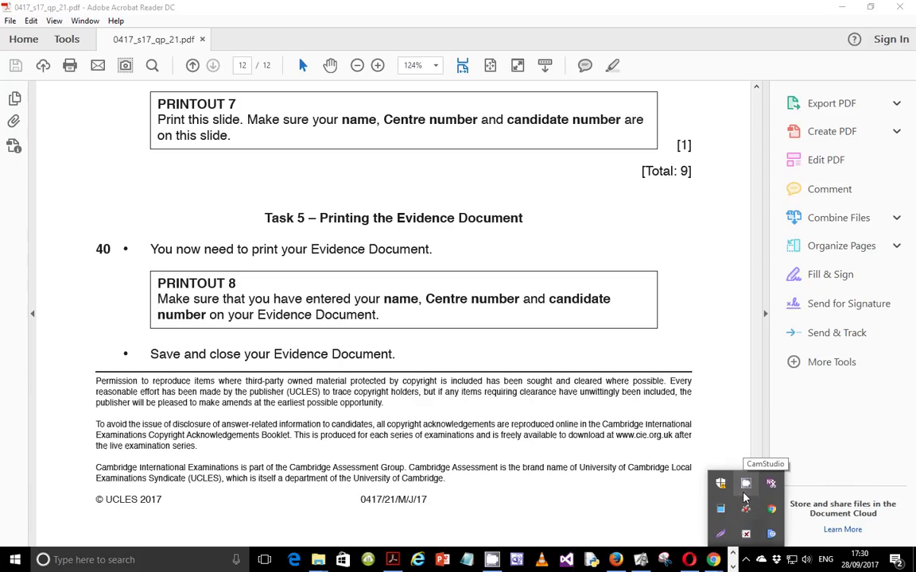